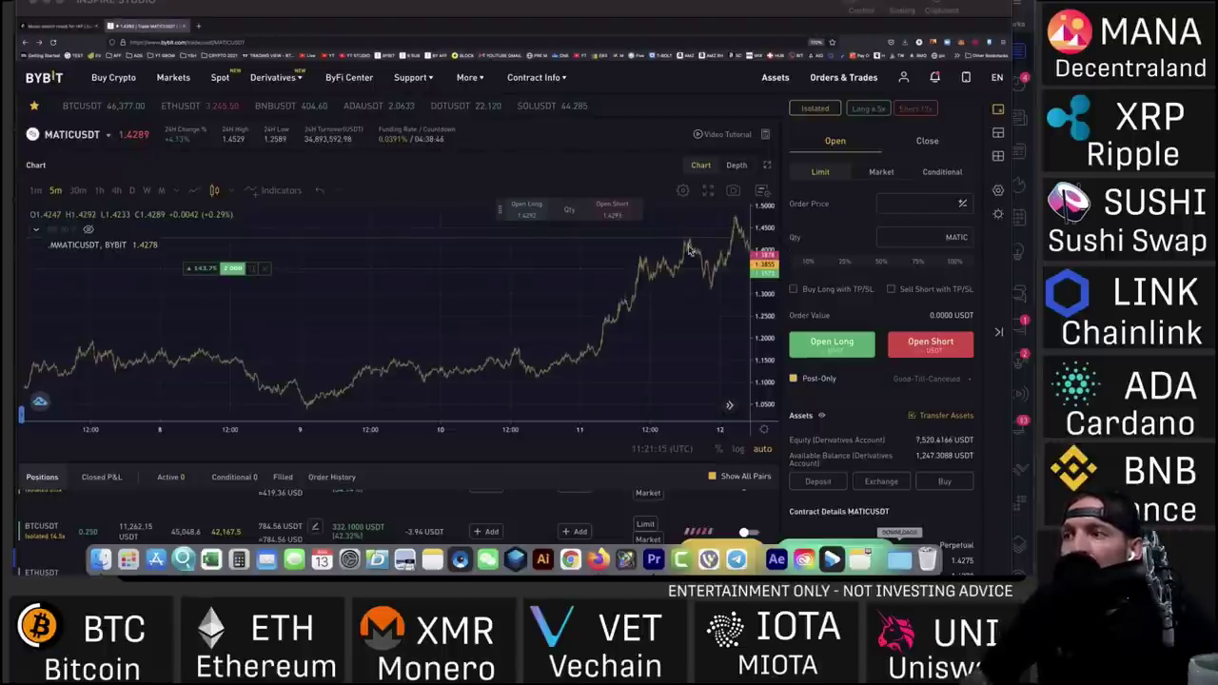
Examine the most recent MATICUSDT price movement on the 5-minute chart
{"action": "scroll", "coordinate": [470, 255], "scroll_direction": "right", "scroll_amount": 5}
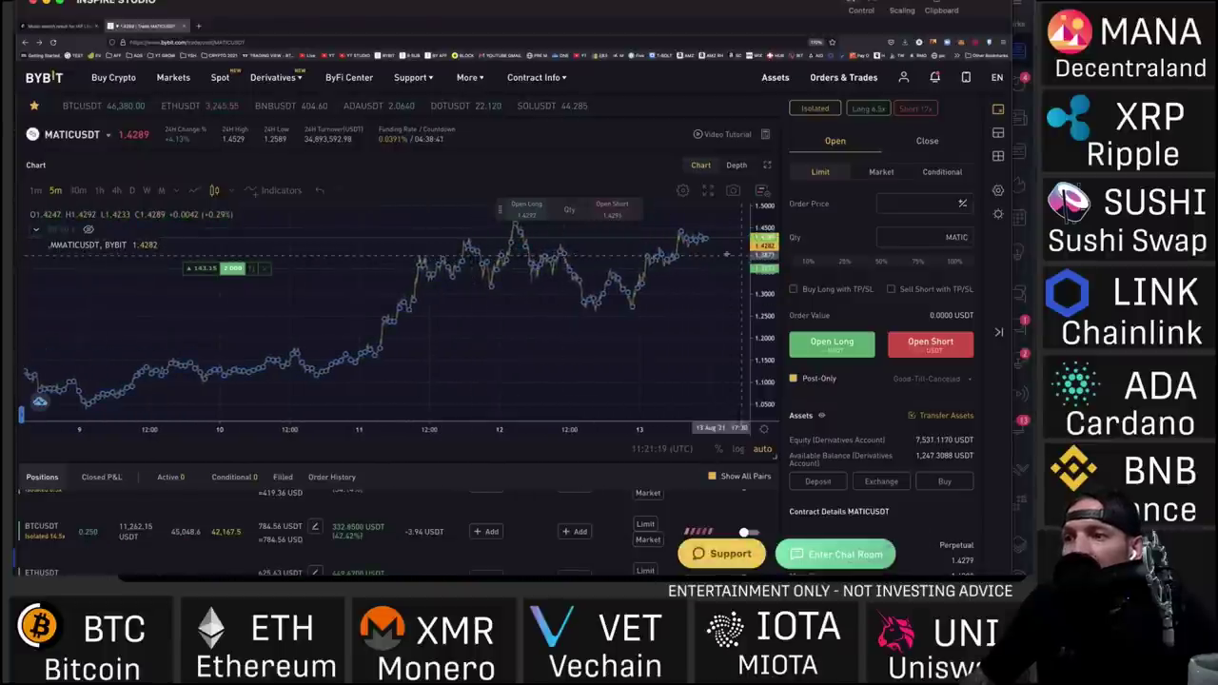
{"action": "scroll", "coordinate": [691, 310], "scroll_direction": "right", "scroll_amount": 2}
{"action": "left_click_drag", "start_coordinate": [764, 324], "coordinate": [685, 332]}
{"action": "scroll", "coordinate": [684, 333], "scroll_direction": "up", "scroll_amount": 3}
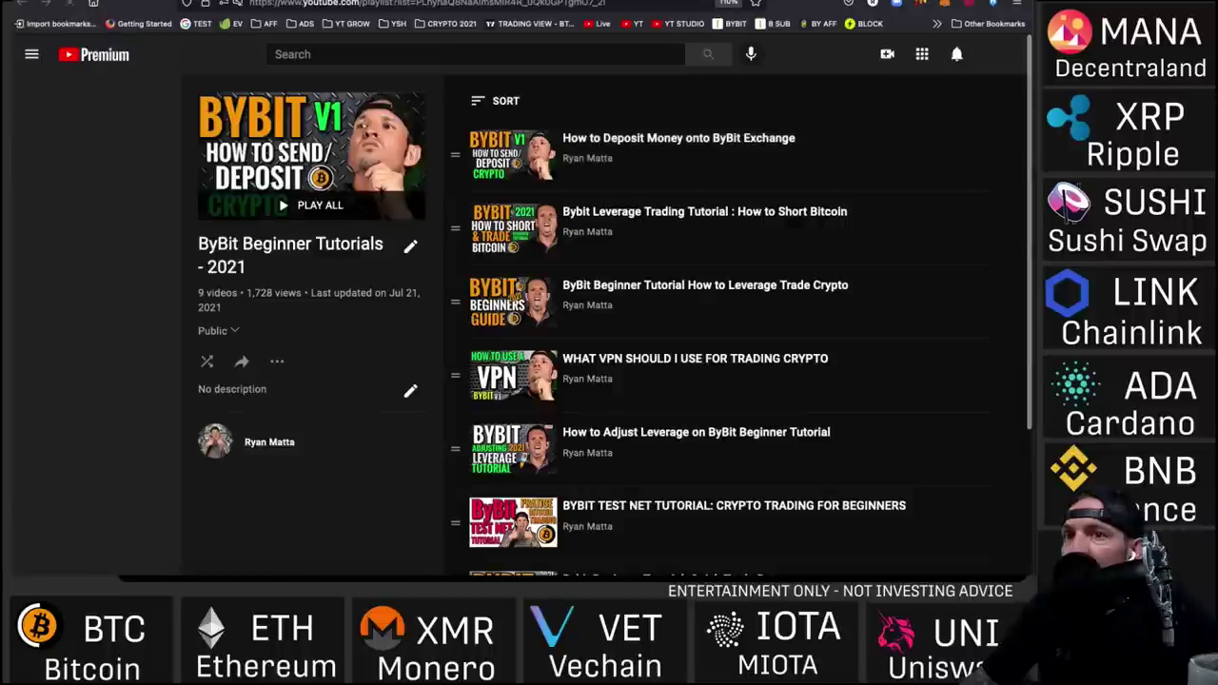
Look through the videos in the "ByBit Beginner Tutorials - 2021" playlist on YouTube
{"action": "scroll", "coordinate": [794, 274], "scroll_direction": "down", "scroll_amount": 4}
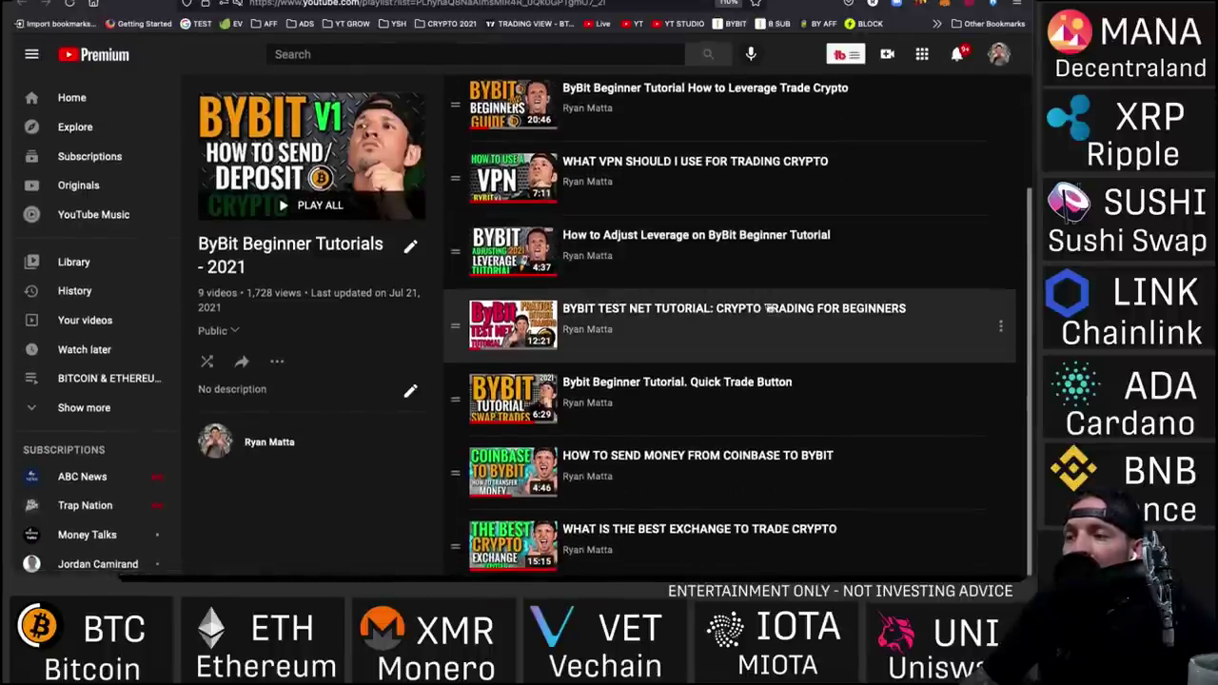
{"action": "scroll", "coordinate": [775, 286], "scroll_direction": "up", "scroll_amount": 1}
{"action": "scroll", "coordinate": [621, 295], "scroll_direction": "down", "scroll_amount": 1}
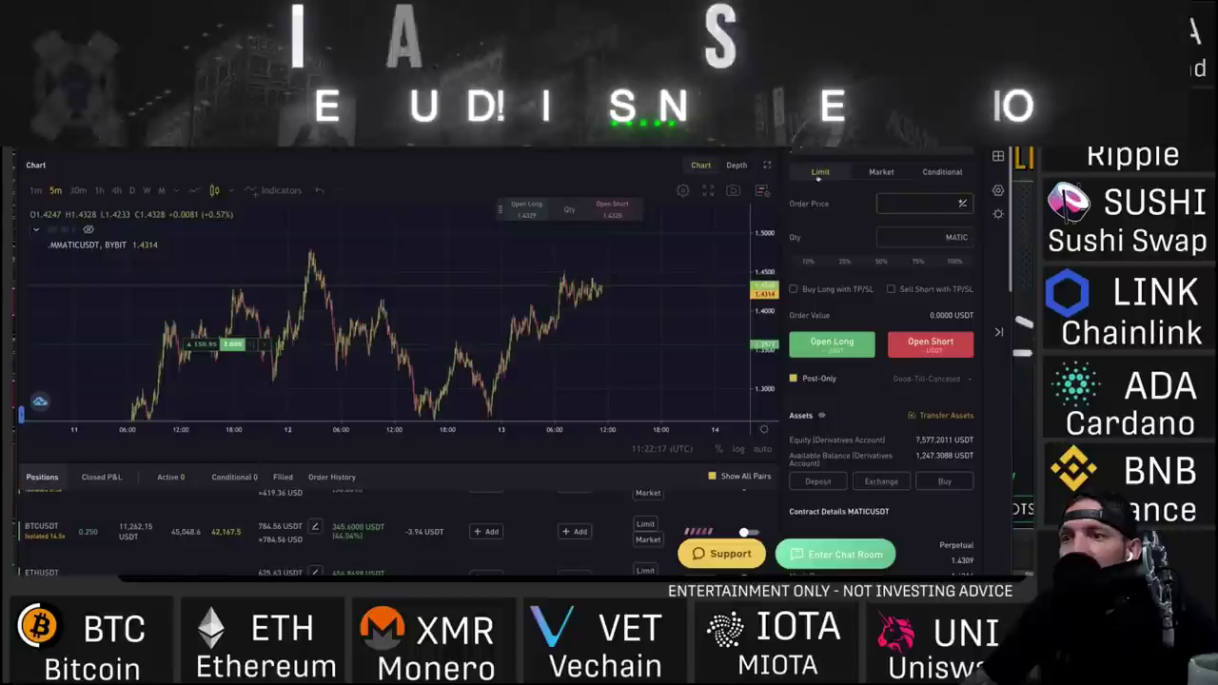
Switch the MATICUSDT order type to Market and examine the latest candles on the chart
{"action": "left_click", "coordinate": [952, 177]}
{"action": "left_click", "coordinate": [881, 172]}
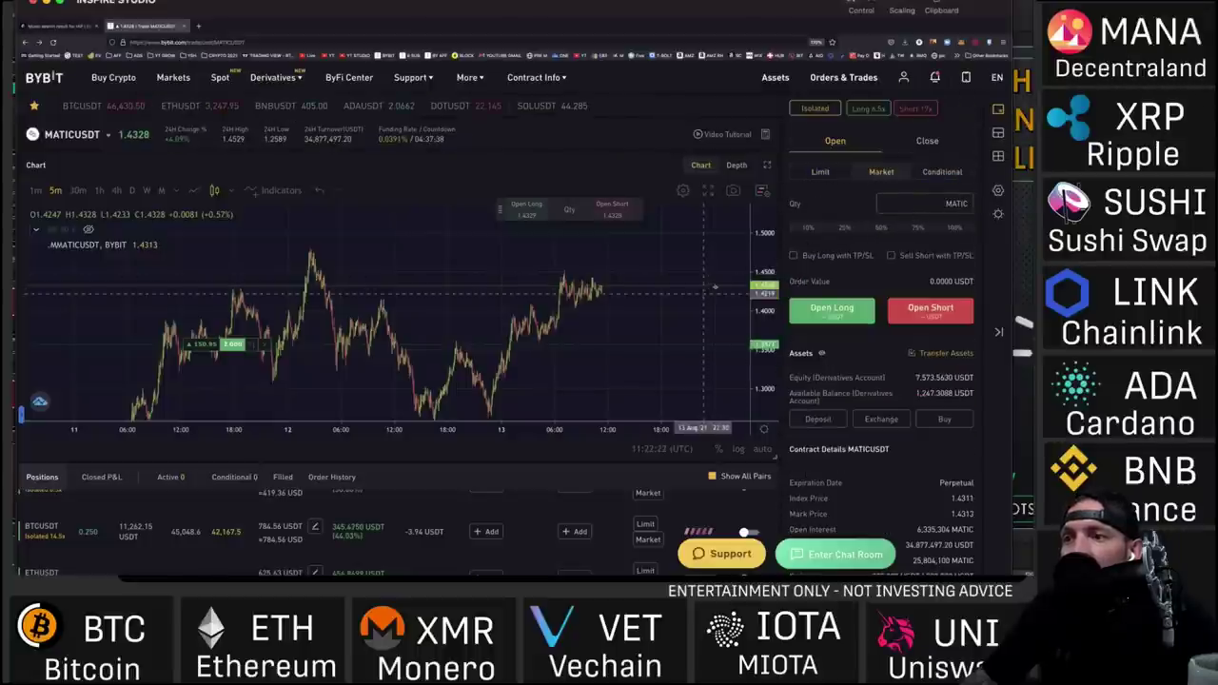
{"action": "left_click_drag", "start_coordinate": [703, 303], "coordinate": [614, 289]}
{"action": "scroll", "coordinate": [613, 288], "scroll_direction": "up", "scroll_amount": 3}
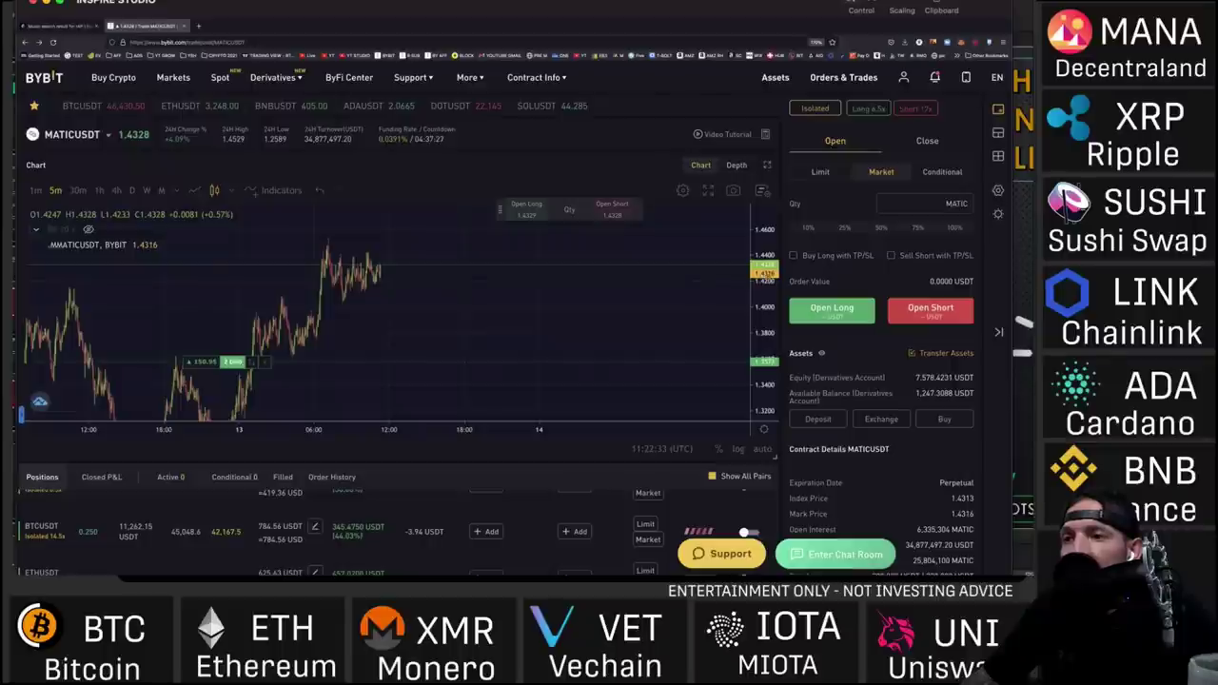
{"action": "scroll", "coordinate": [751, 285], "scroll_direction": "up", "scroll_amount": 3}
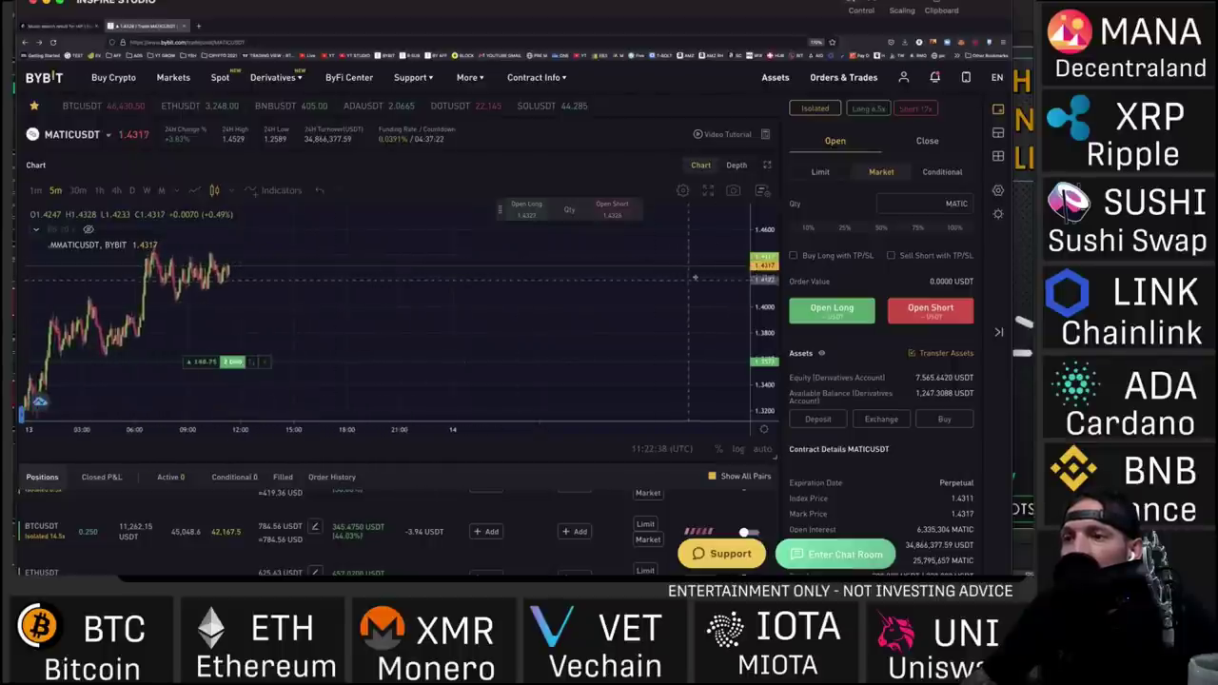
{"action": "left_click_drag", "start_coordinate": [456, 313], "coordinate": [317, 313]}
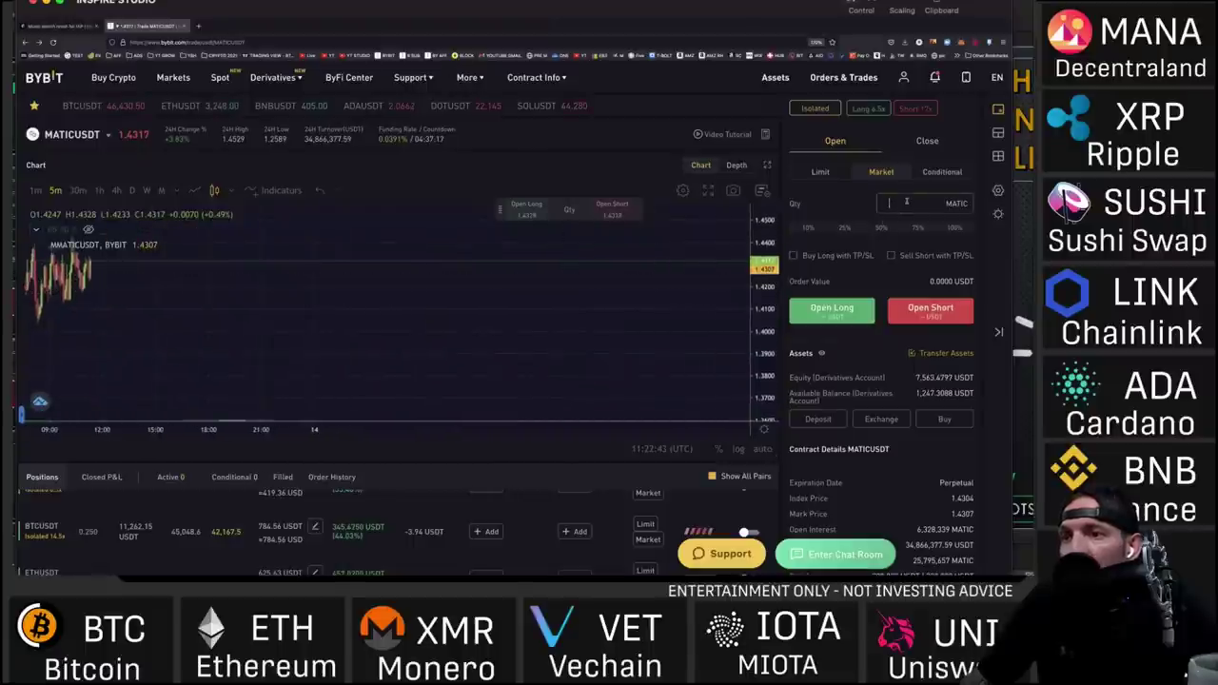
Switch the MATICUSDT order to Limit and set its order price to 1.43
{"action": "left_click", "coordinate": [821, 172]}
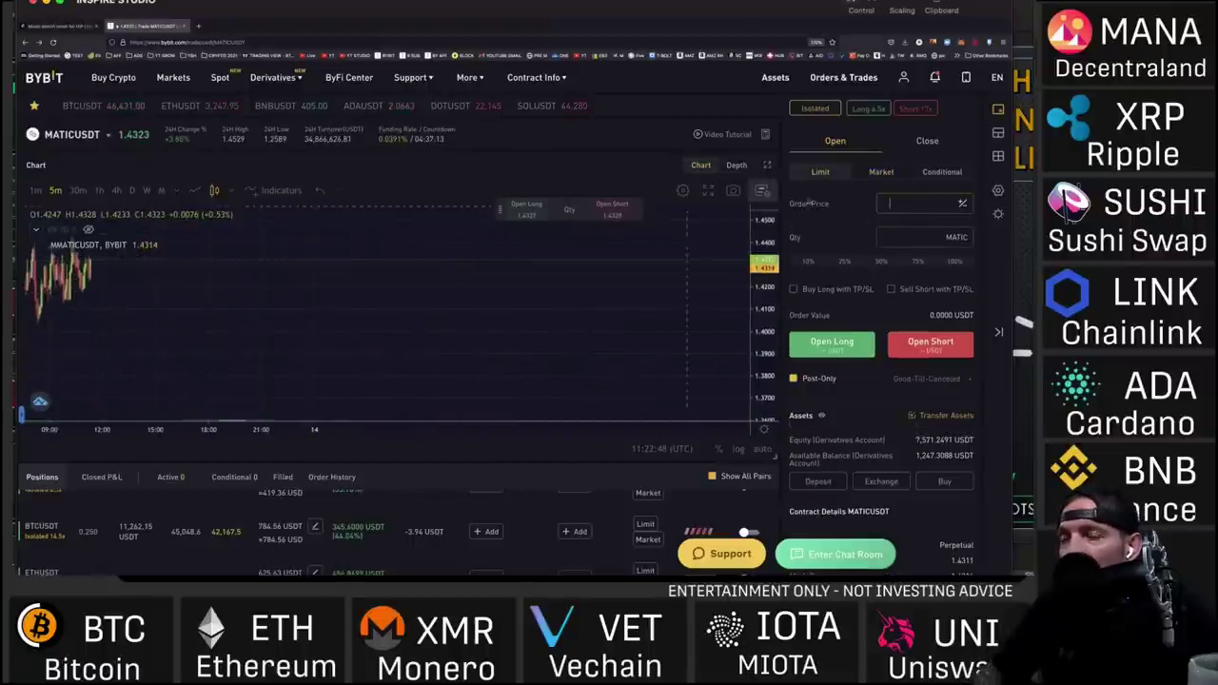
{"action": "type", "text": "1.43"}
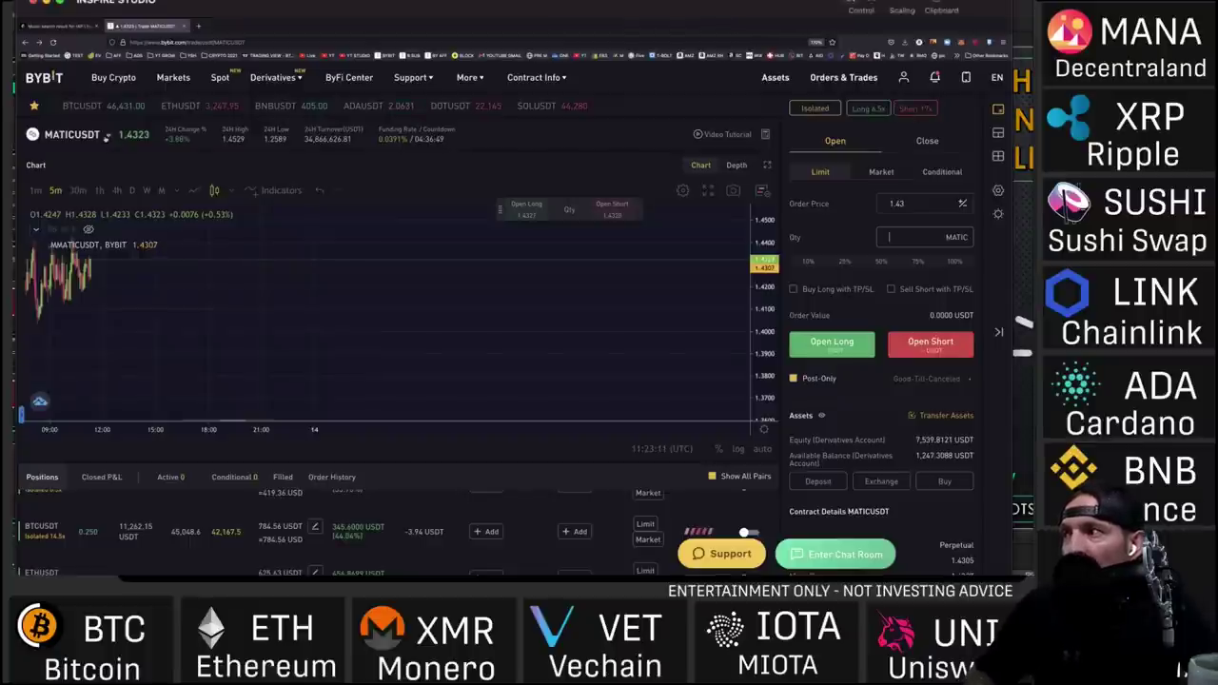
Switch the trading pair to the DOGEUSDT contract in the USDT Perpetual list
{"action": "left_click", "coordinate": [108, 134]}
{"action": "scroll", "coordinate": [93, 357], "scroll_direction": "down", "scroll_amount": 1}
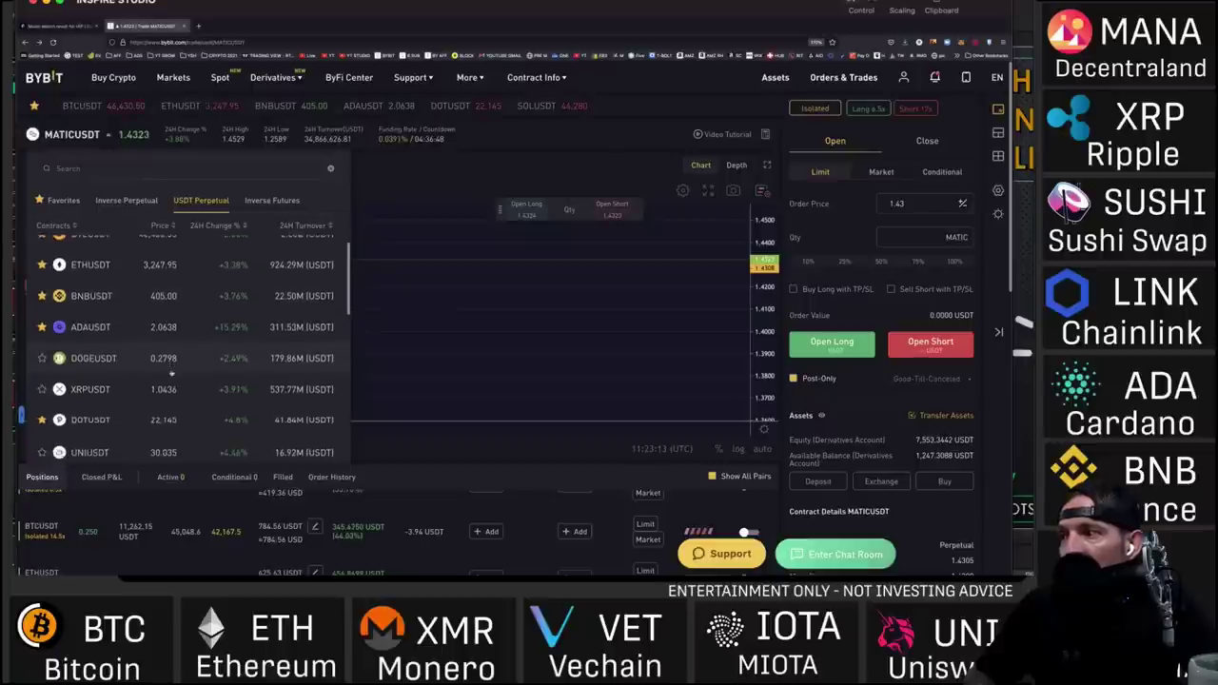
{"action": "left_click", "coordinate": [93, 354]}
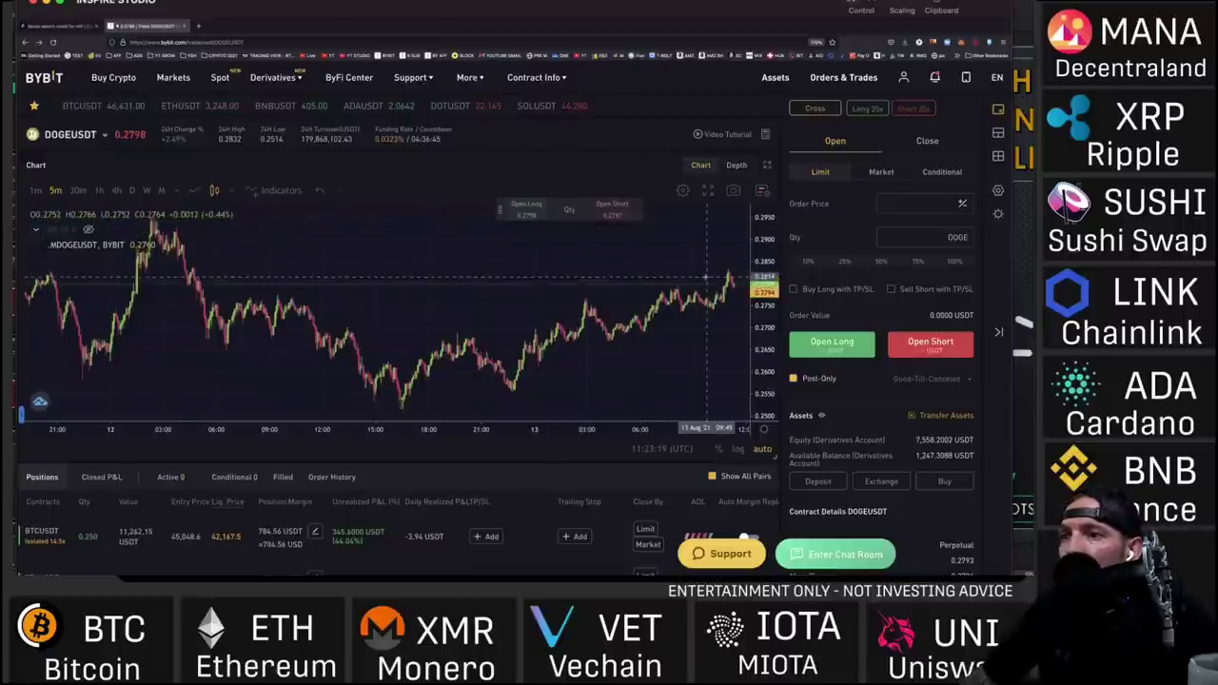
Examine the latest DOGEUSDT candles and set the limit order price to 0.2788
{"action": "scroll", "coordinate": [726, 293], "scroll_direction": "up", "scroll_amount": 3}
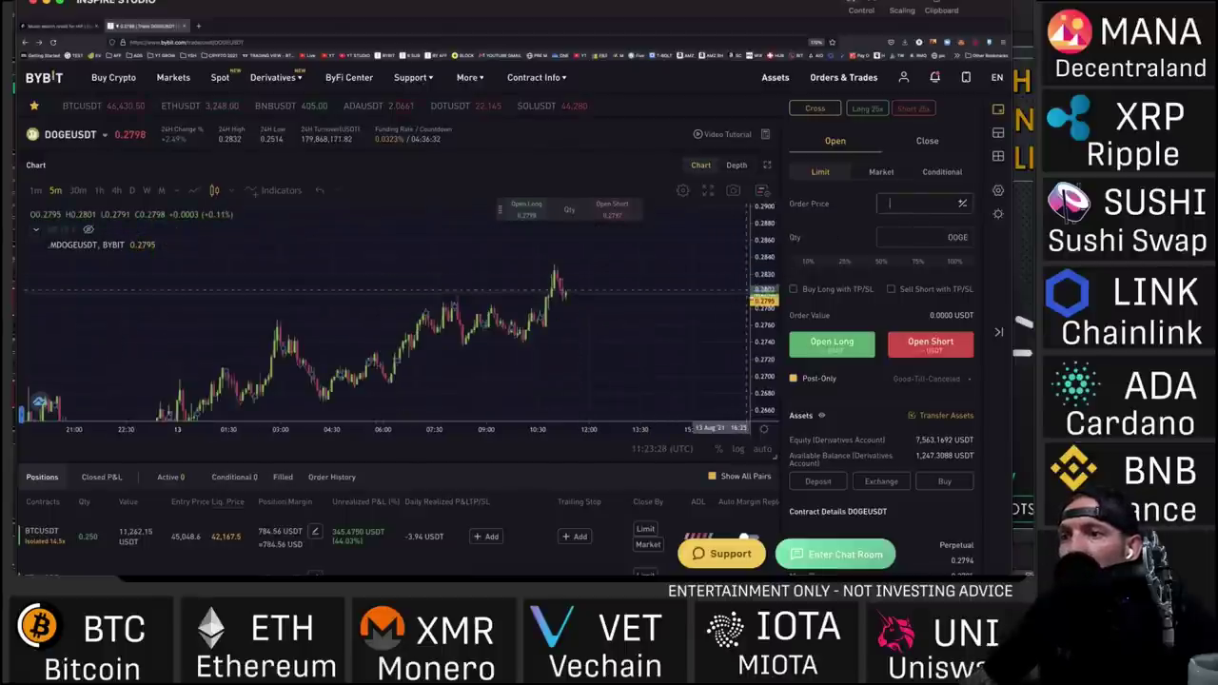
{"action": "scroll", "coordinate": [773, 297], "scroll_direction": "up", "scroll_amount": 1}
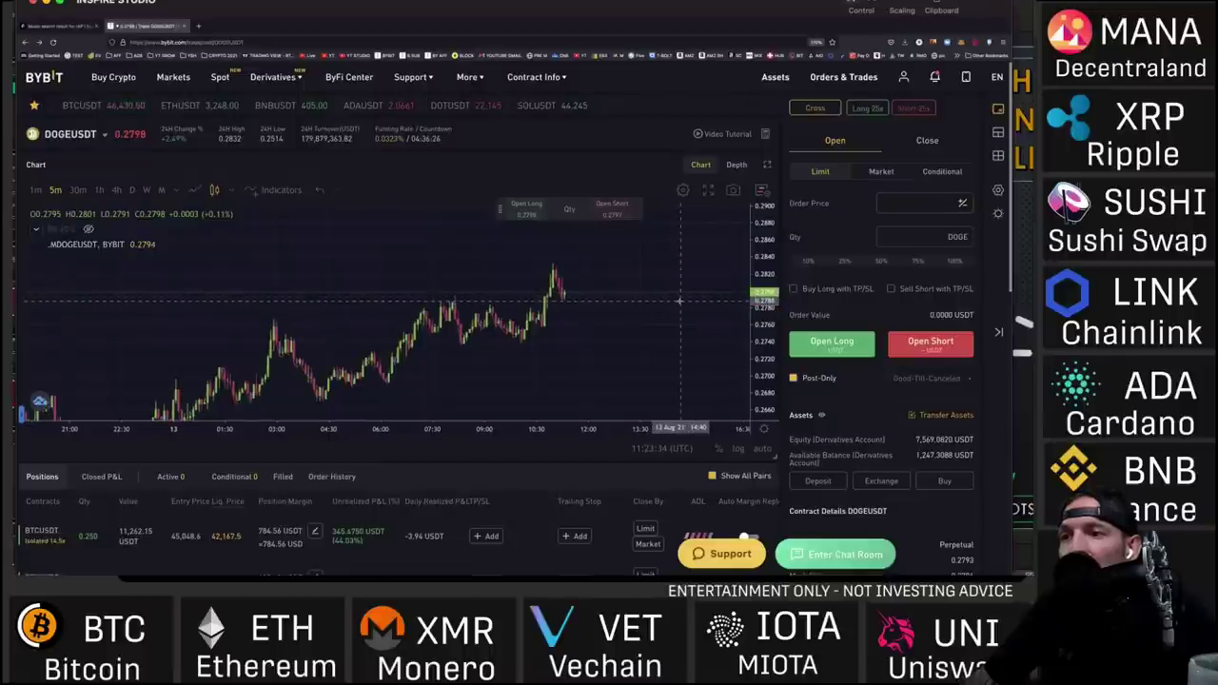
{"action": "type", "text": ".27"}
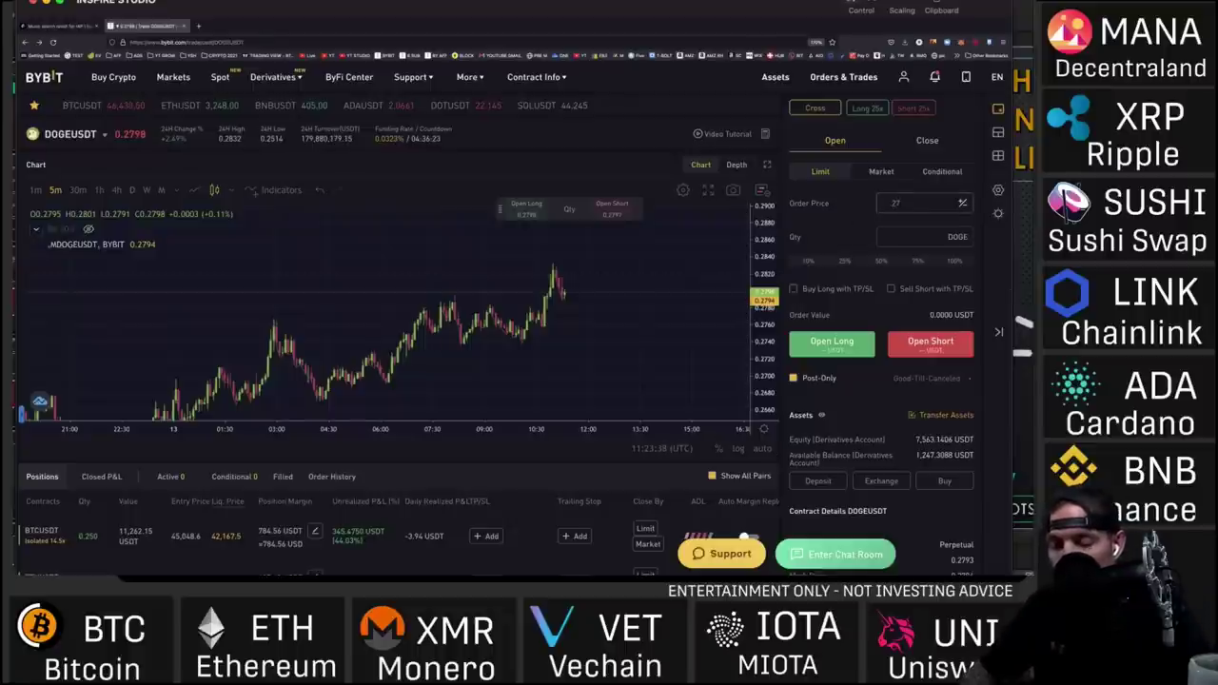
{"action": "type", "text": "88"}
{"action": "key", "text": "Tab"}
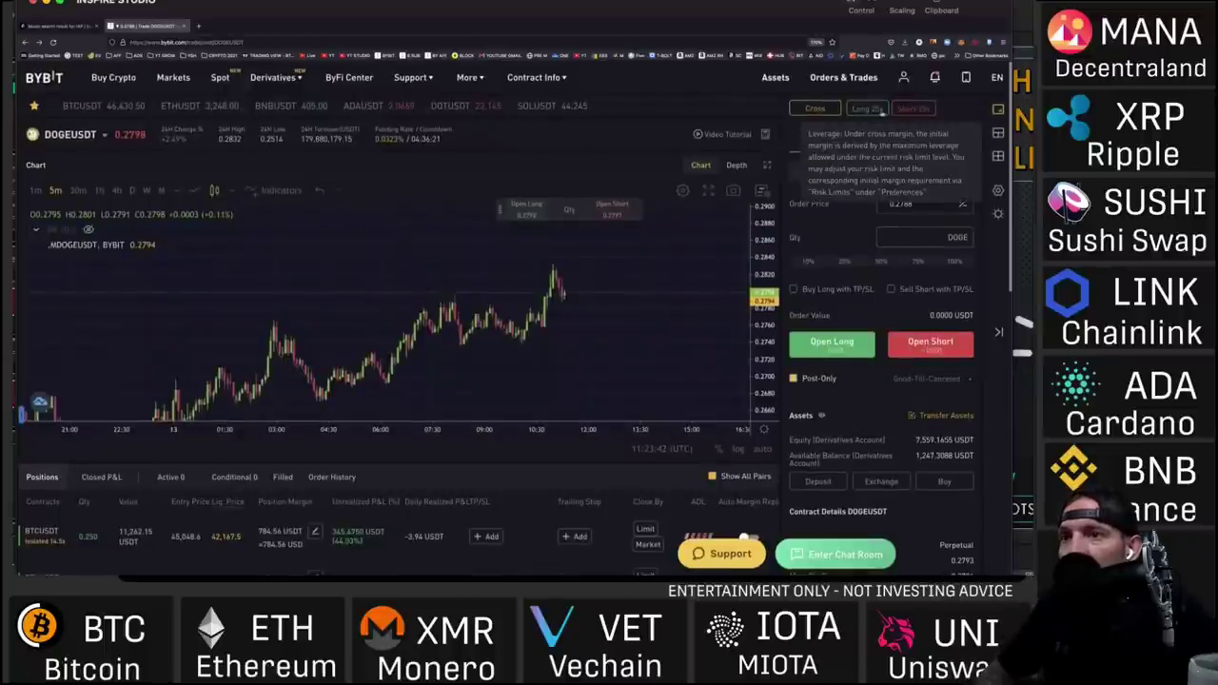
Set the limit order quantity to 11111 DOGE
{"action": "type", "text": "1"}
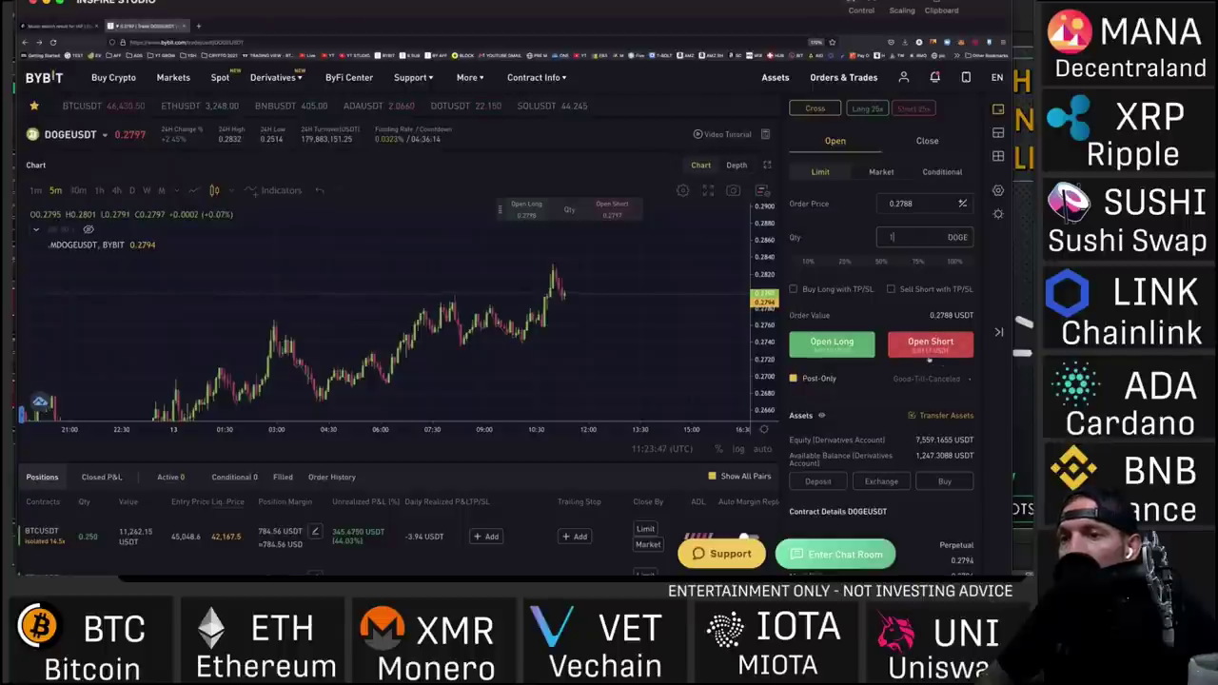
{"action": "type", "text": "1111"}
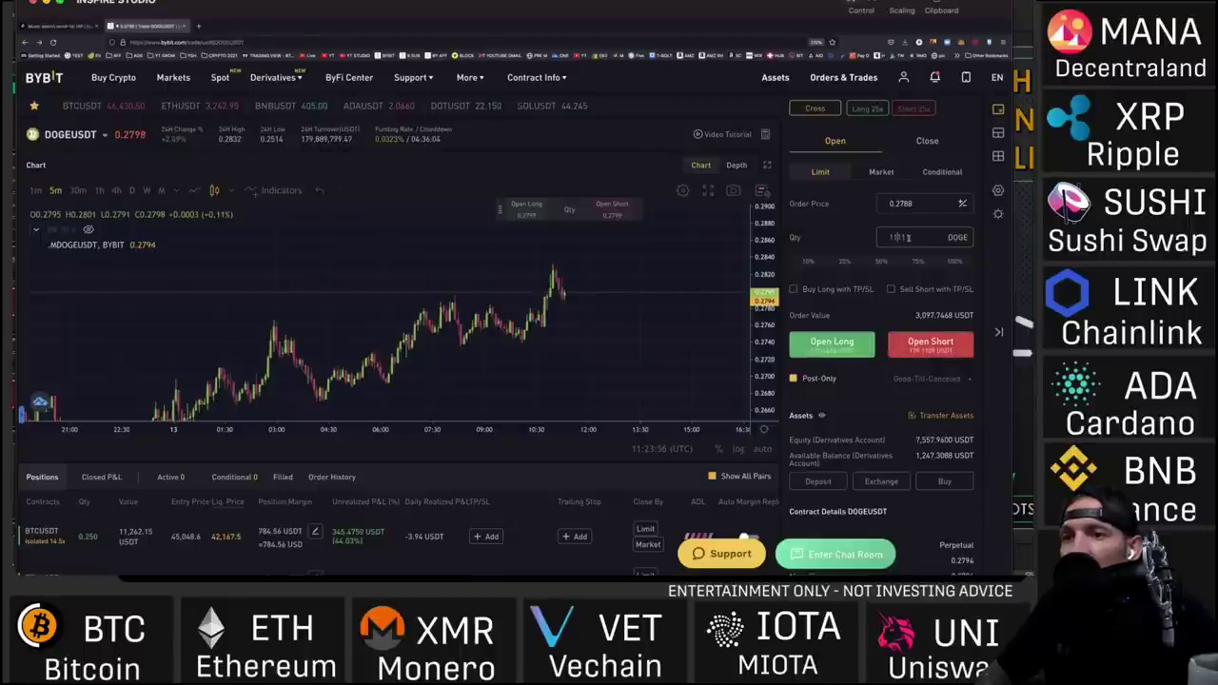
{"action": "left_click_drag", "start_coordinate": [916, 237], "coordinate": [879, 240]}
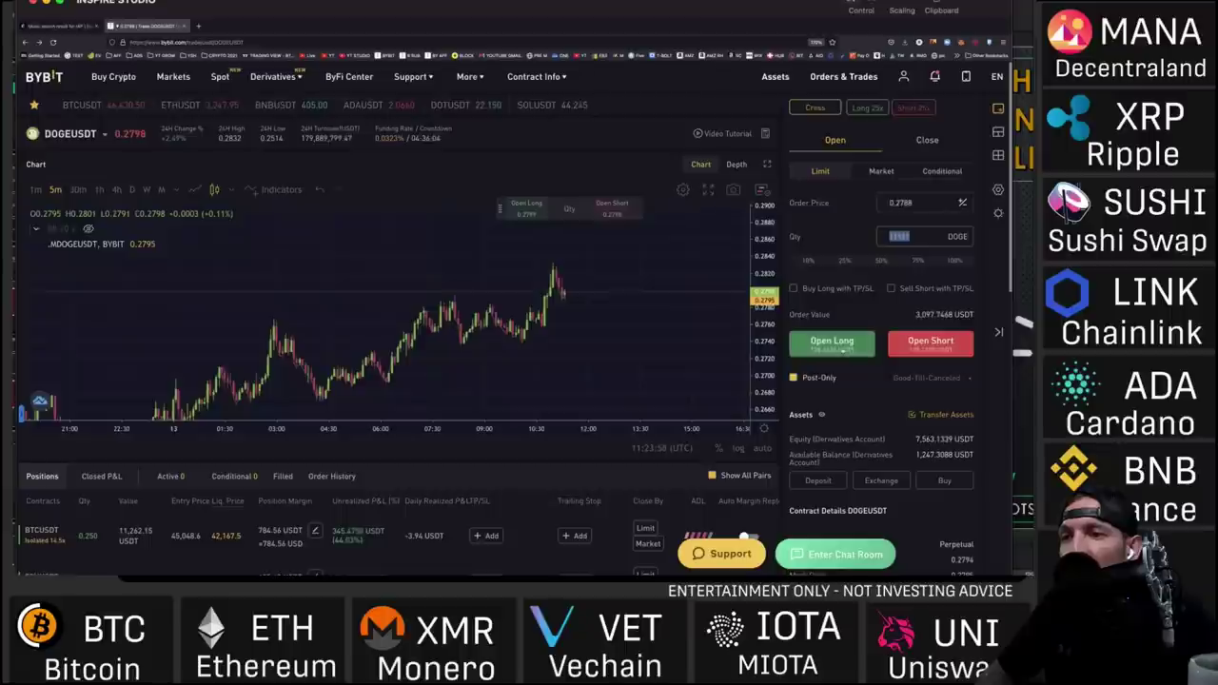
Set both the long and short leverage to 1x for DOGEUSDT, keeping the Cross margin mode
{"action": "mouse_move", "coordinate": [815, 107]}
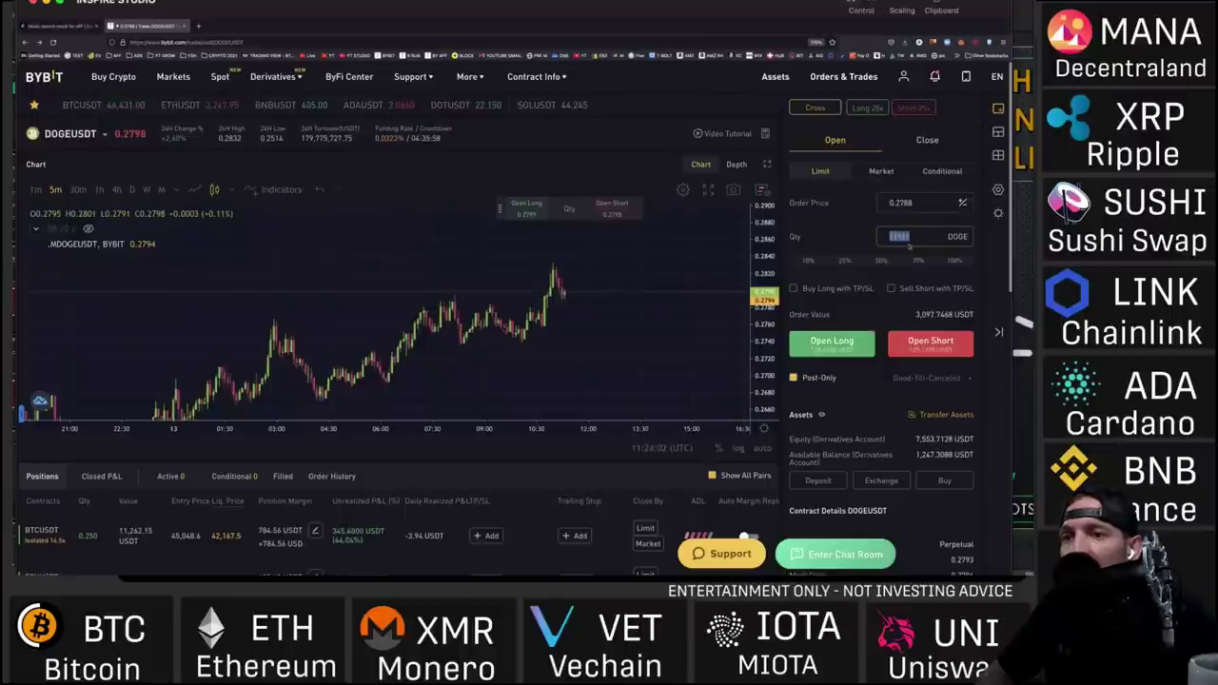
{"action": "left_click", "coordinate": [816, 107]}
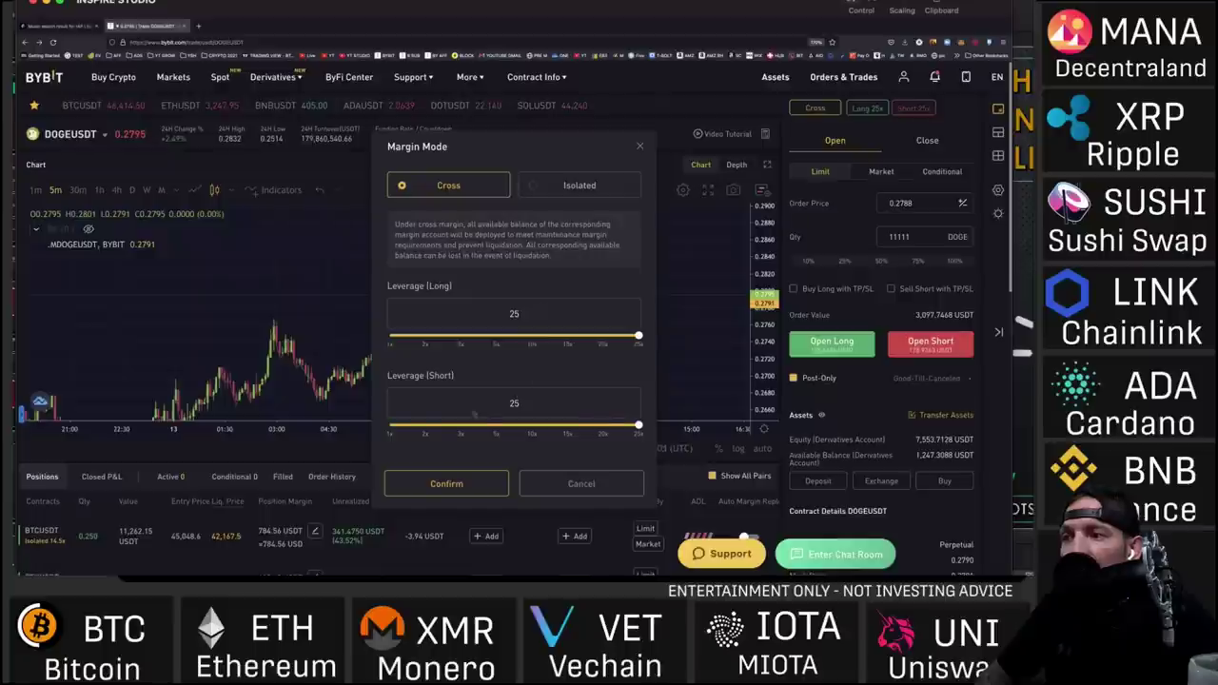
{"action": "left_click", "coordinate": [391, 336]}
{"action": "left_click", "coordinate": [392, 425]}
{"action": "left_click", "coordinate": [446, 483]}
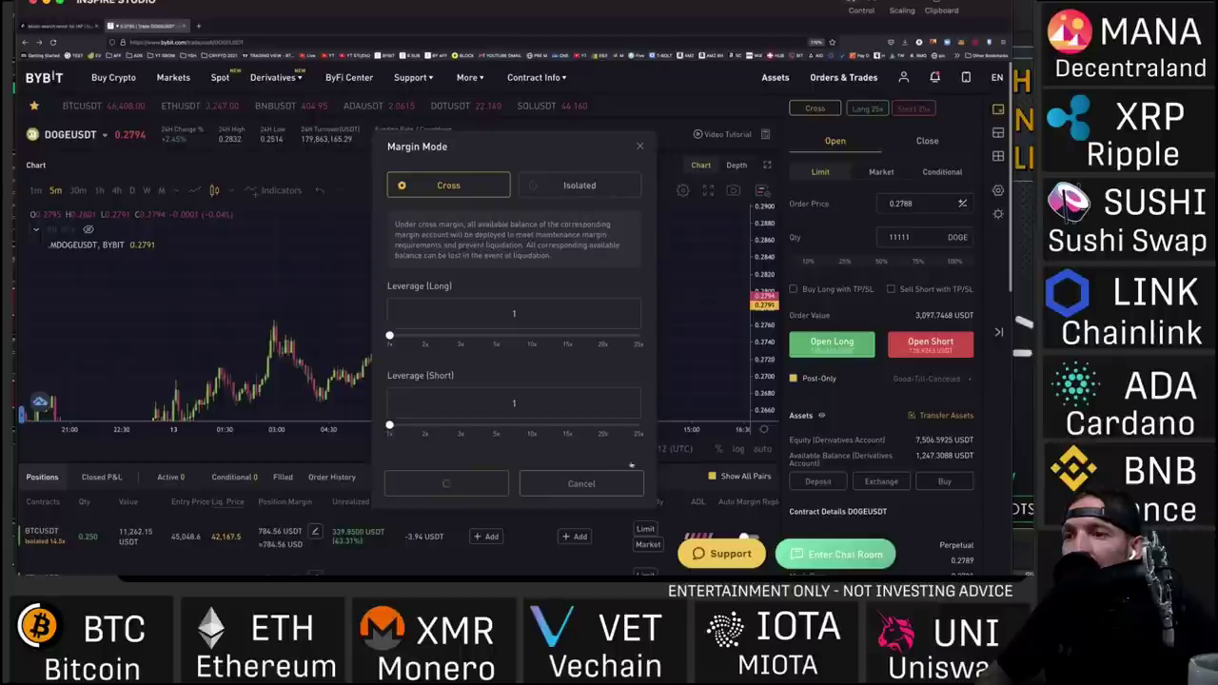
Set the limit order quantity to 1 DOGE
{"action": "left_click_drag", "start_coordinate": [909, 237], "coordinate": [878, 239]}
{"action": "type", "text": "1"}
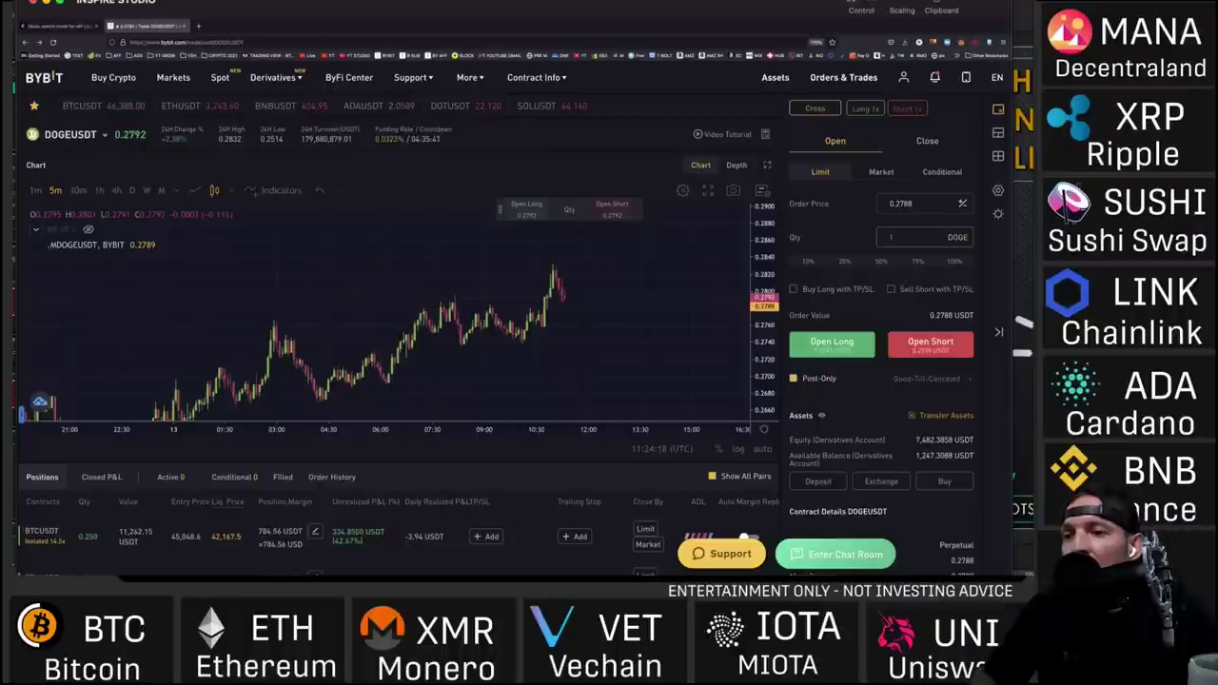
{"action": "left_click_drag", "start_coordinate": [895, 203], "coordinate": [919, 204]}
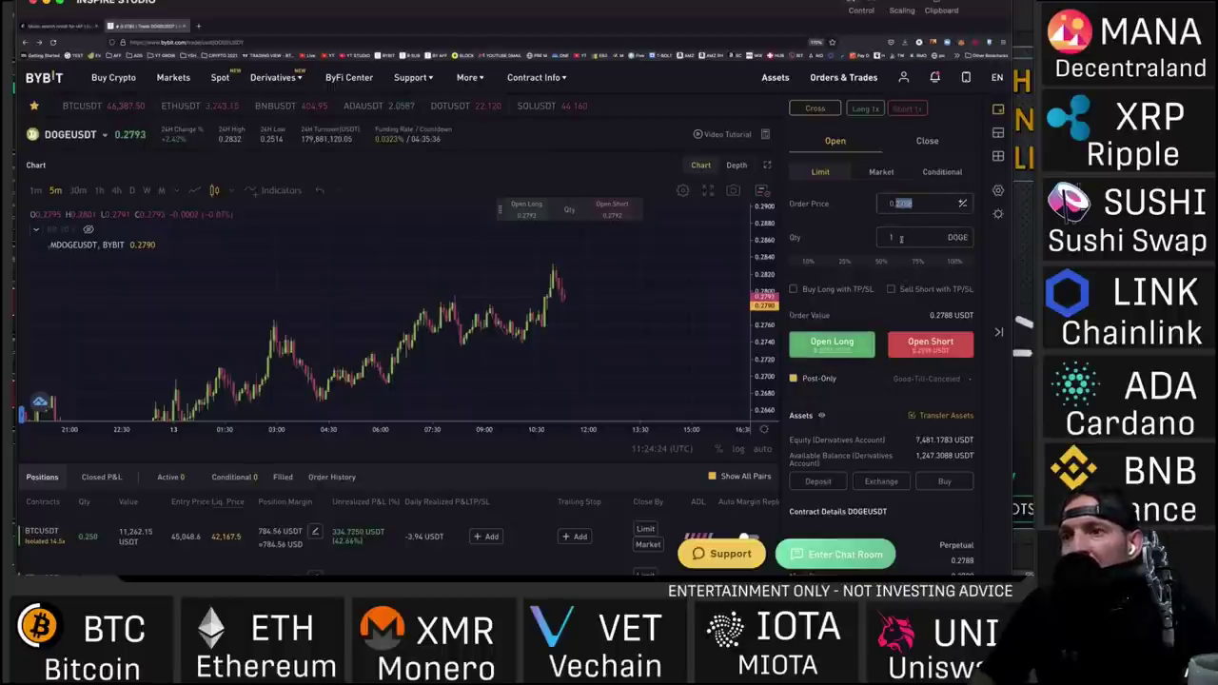
Review the DOGEUSDT margin mode and leverage settings and switch the order type to Market
{"action": "left_click", "coordinate": [864, 109]}
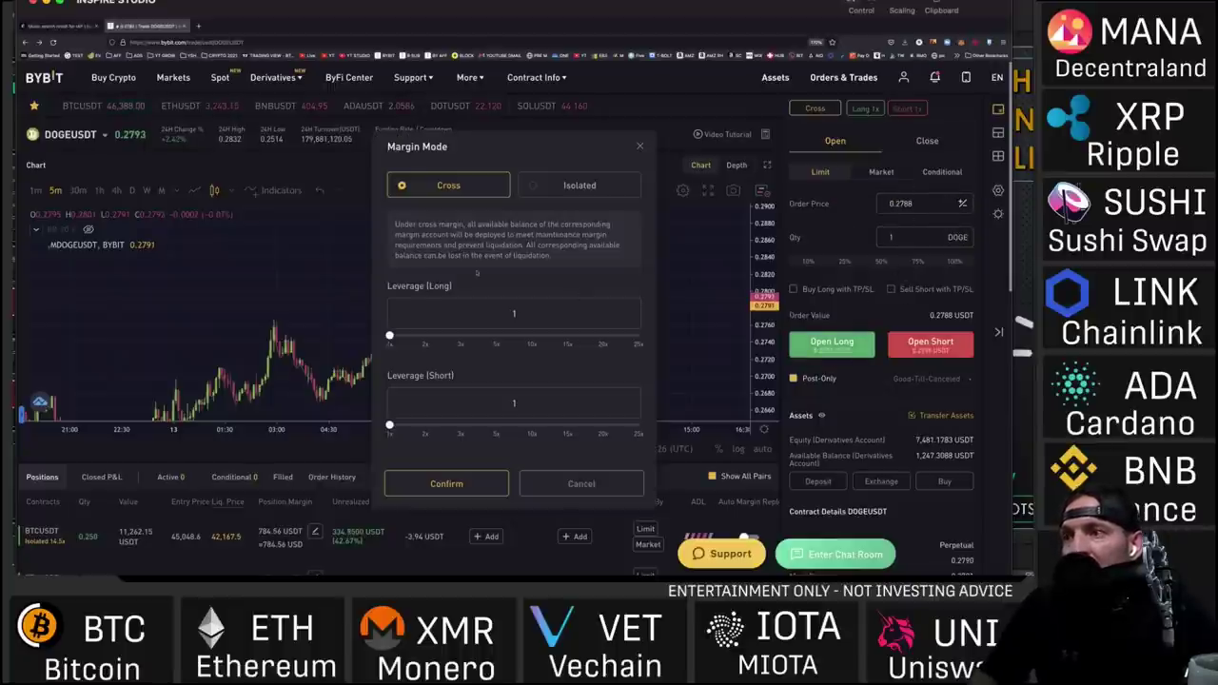
{"action": "left_click", "coordinate": [639, 145]}
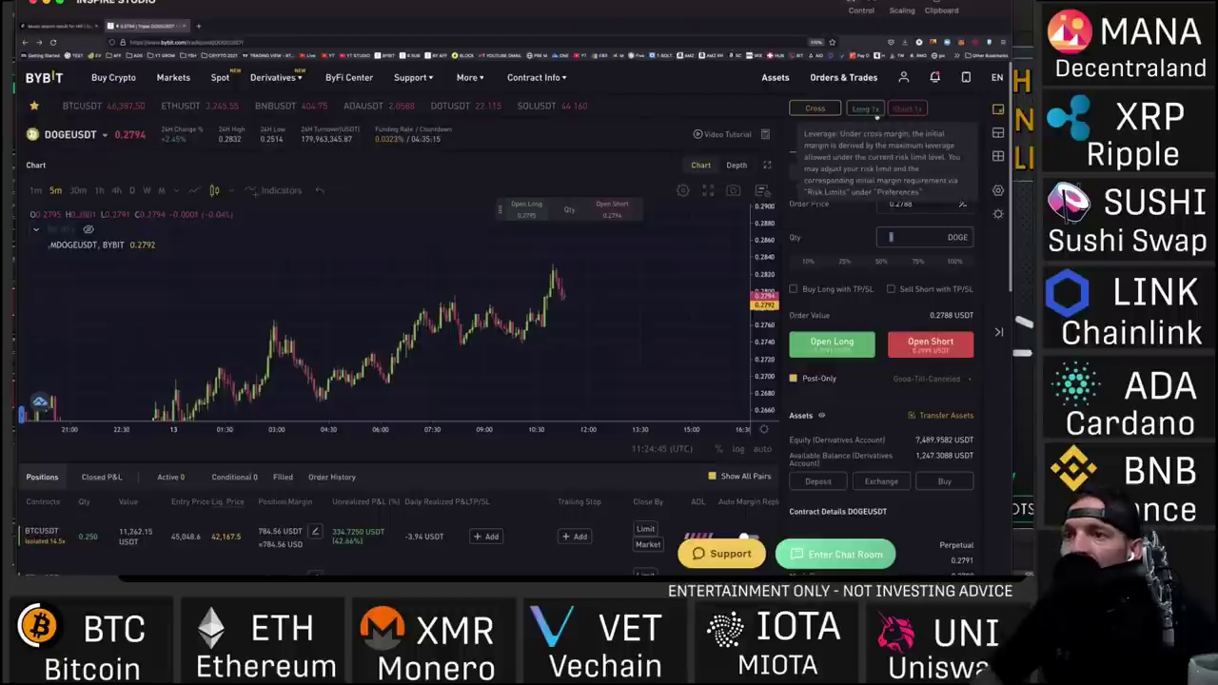
{"action": "left_click", "coordinate": [881, 172]}
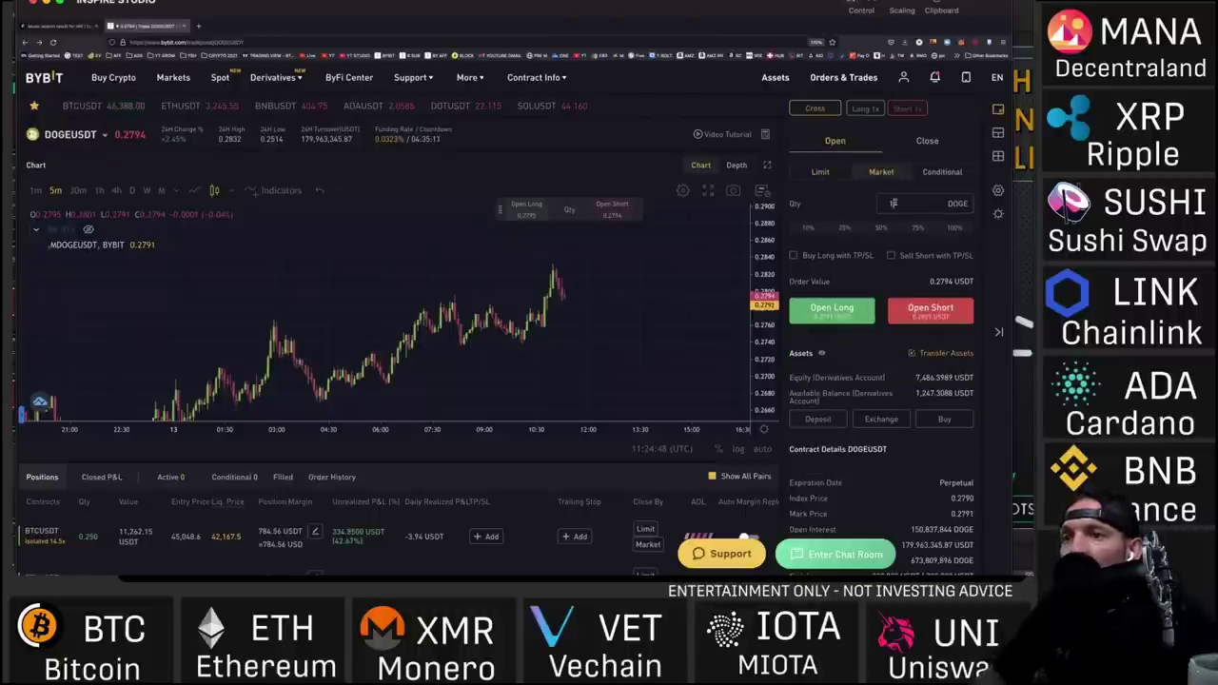
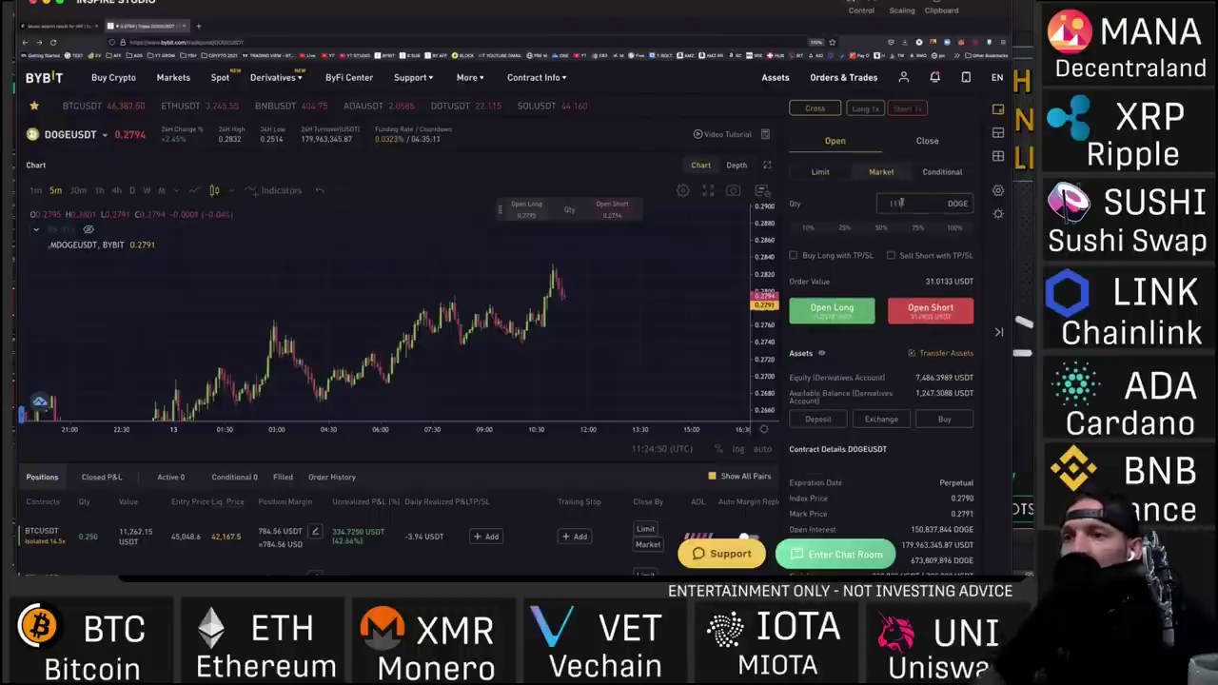
Set the market order quantity to 1111 DOGE
{"action": "left_click_drag", "start_coordinate": [910, 201], "coordinate": [883, 203]}
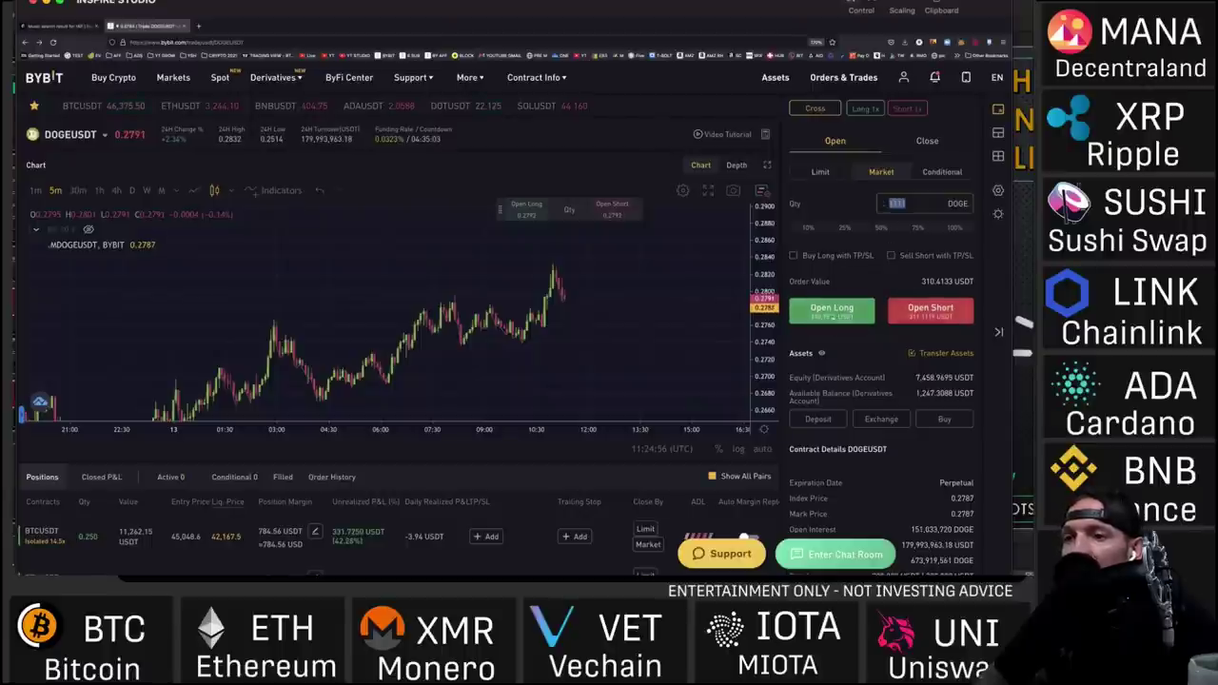
Switch to the BTCUSDT chart in TradingView and place a price label at 49485.5, above the 47,000 line
{"action": "mouse_move", "coordinate": [46, 4]}
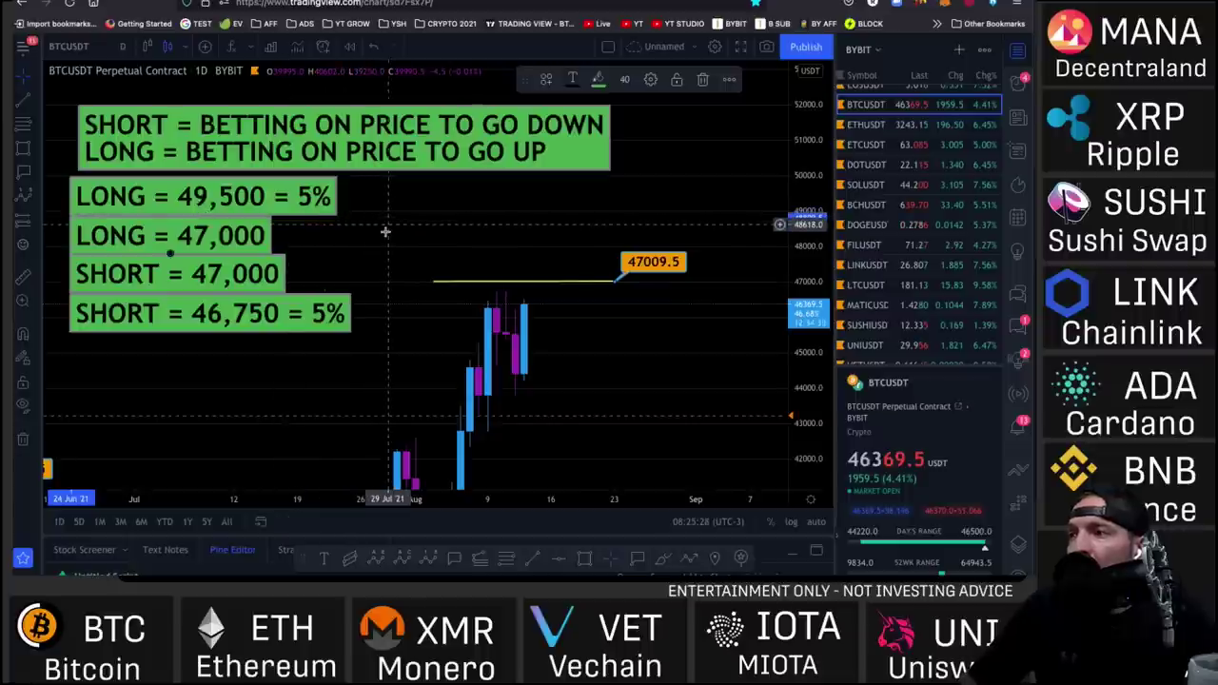
{"action": "left_click", "coordinate": [647, 274]}
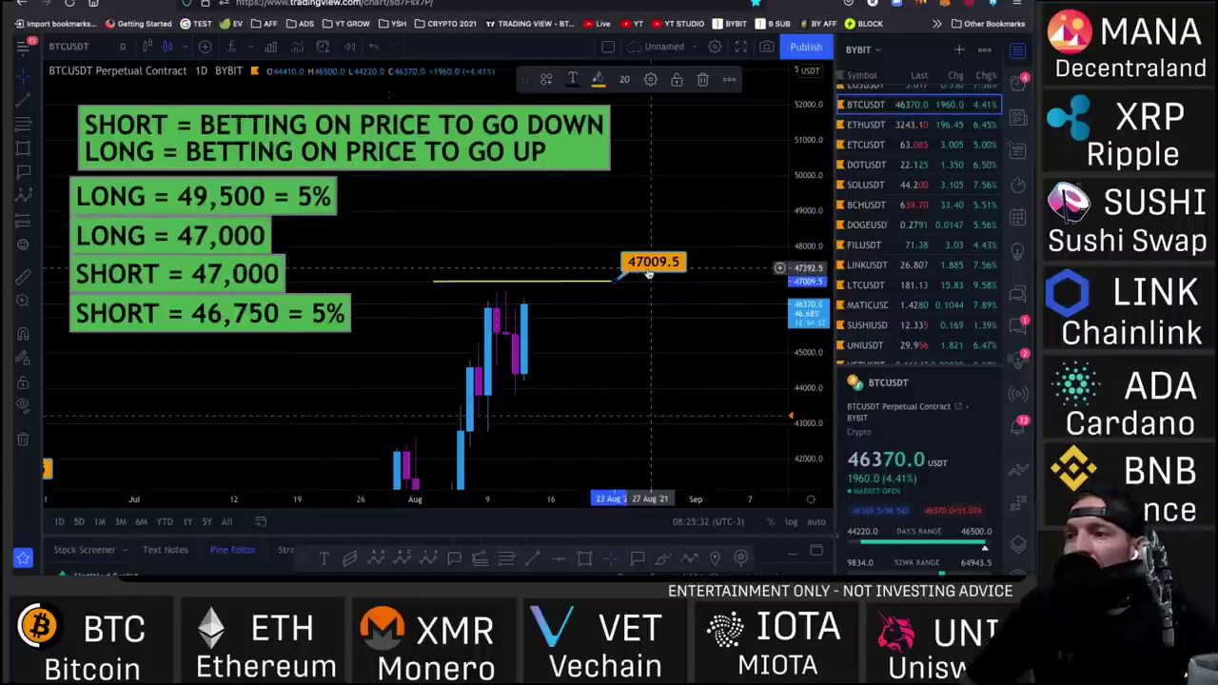
{"action": "left_click", "coordinate": [636, 557]}
{"action": "left_click", "coordinate": [644, 194]}
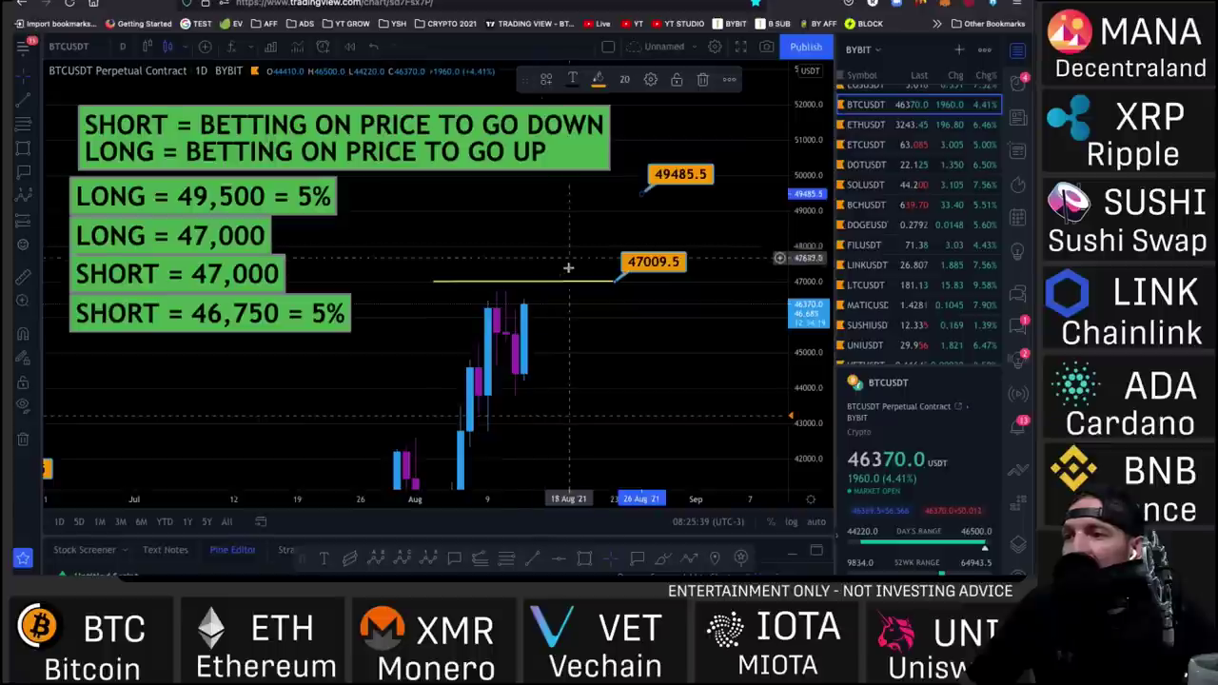
Measure the price rise from the 47,000 line to the 49485.5 label and nudge the short/long definition note upward
{"action": "left_click", "coordinate": [21, 279]}
{"action": "left_click", "coordinate": [592, 280]}
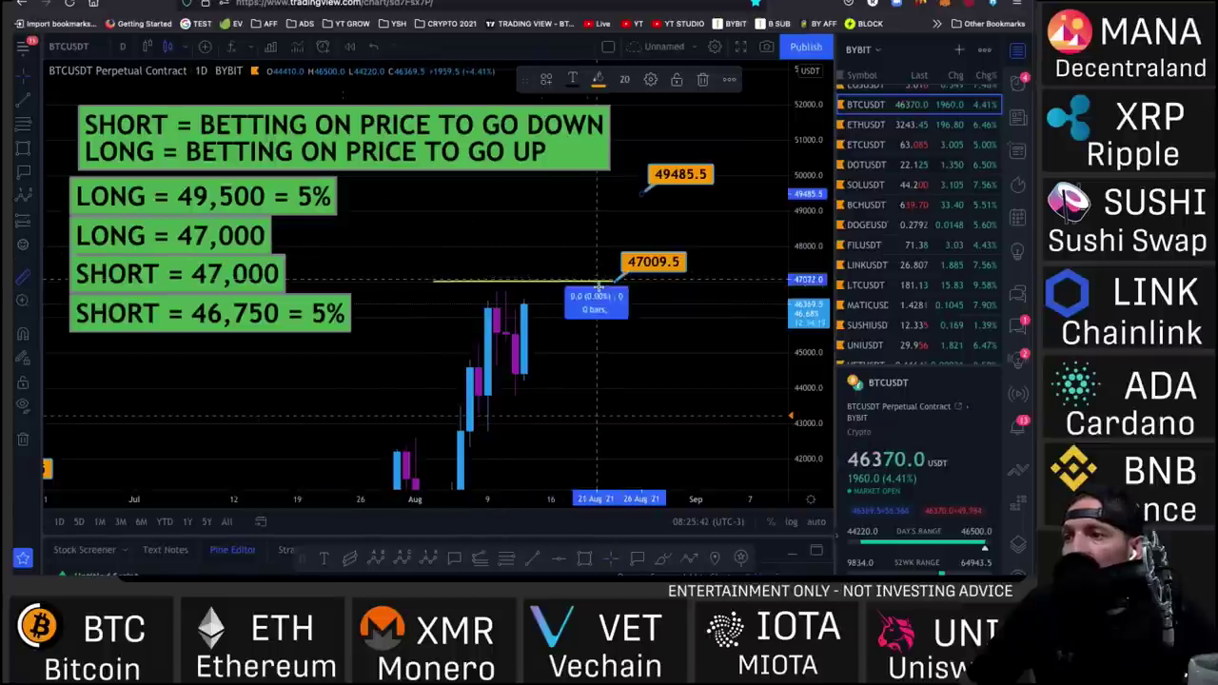
{"action": "left_click", "coordinate": [656, 201]}
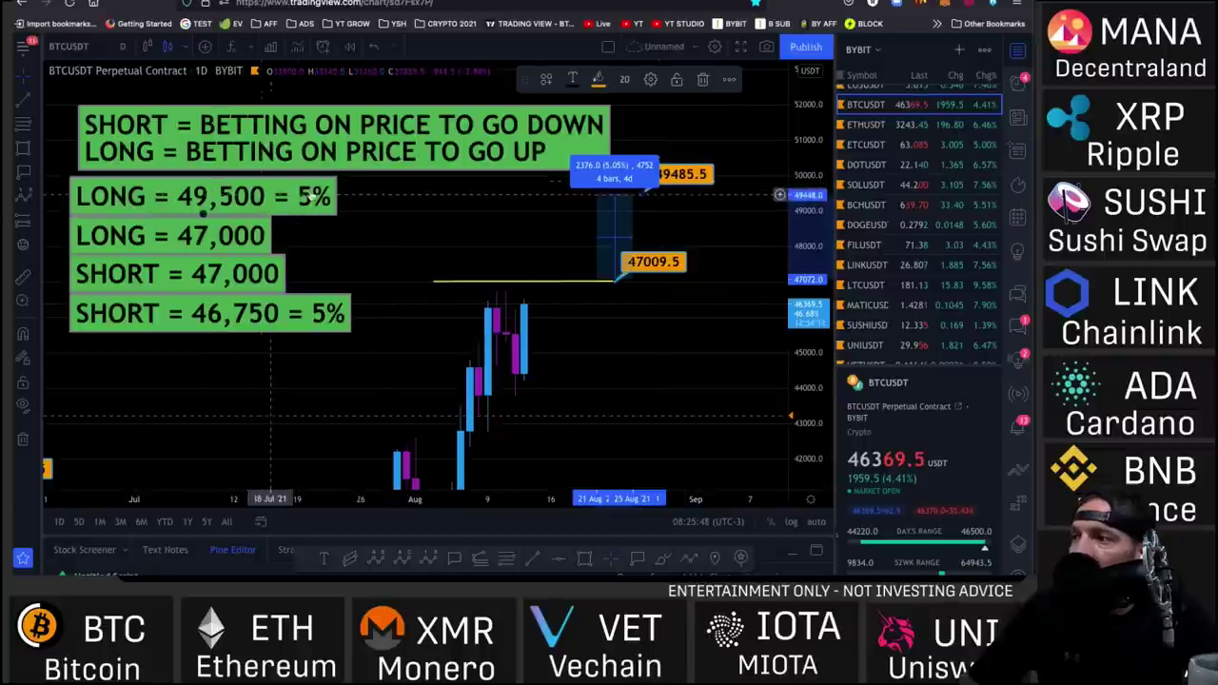
{"action": "left_click", "coordinate": [387, 143]}
{"action": "left_click_drag", "start_coordinate": [387, 142], "coordinate": [379, 128]}
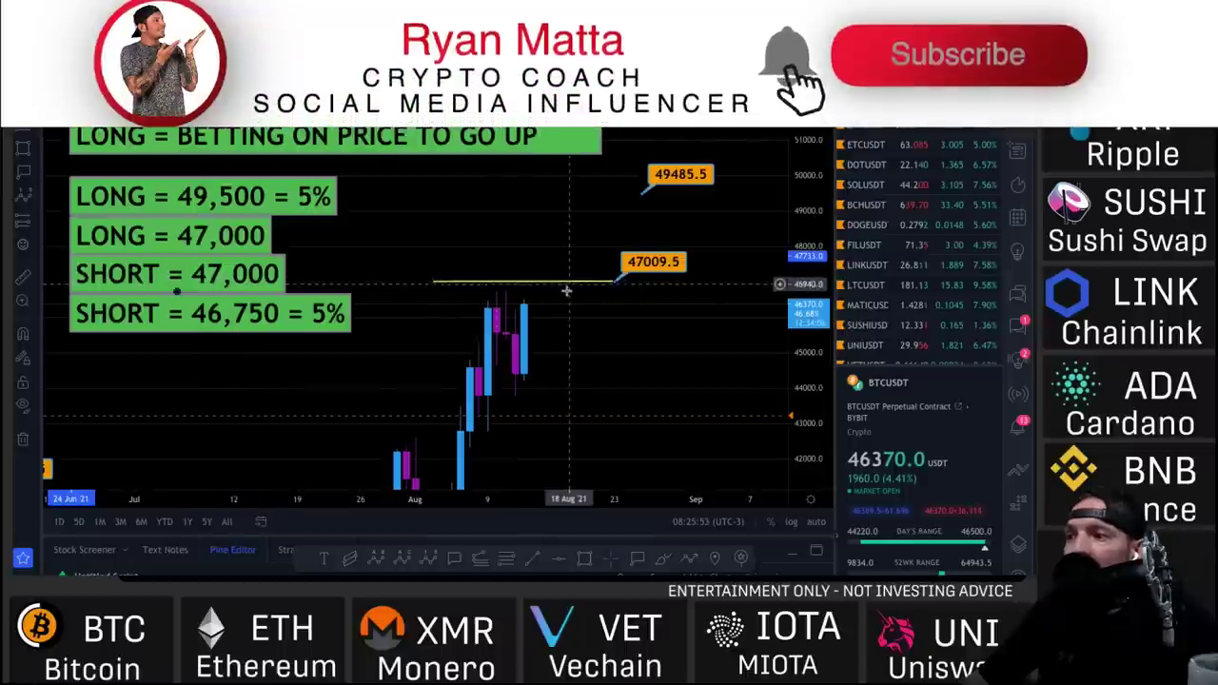
Measure a price drop below the 47,000 line and place a price label at 44583.0
{"action": "left_click", "coordinate": [614, 281]}
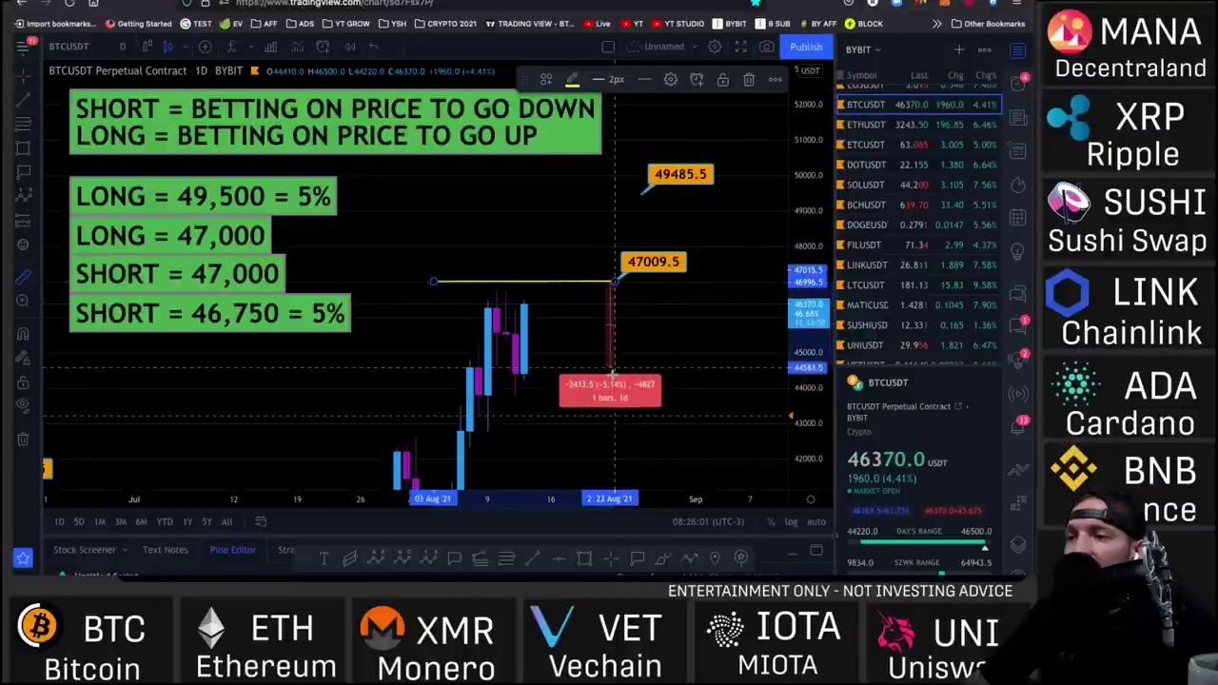
{"action": "left_click", "coordinate": [614, 372]}
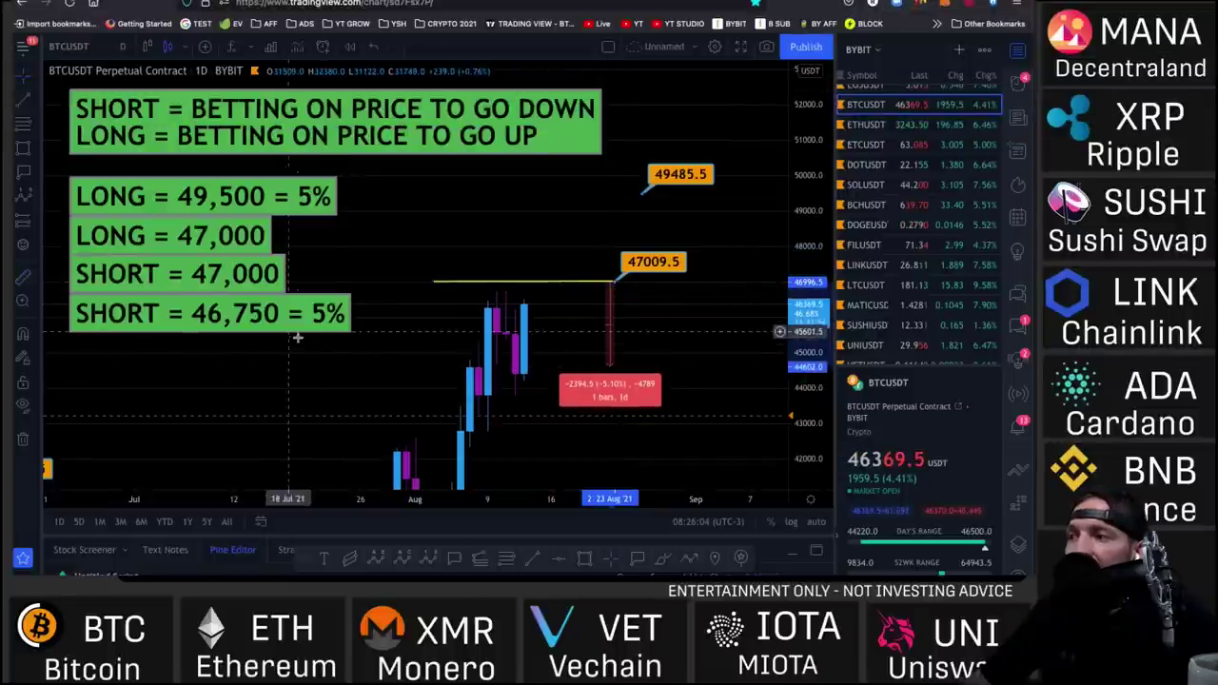
{"action": "left_click", "coordinate": [679, 373]}
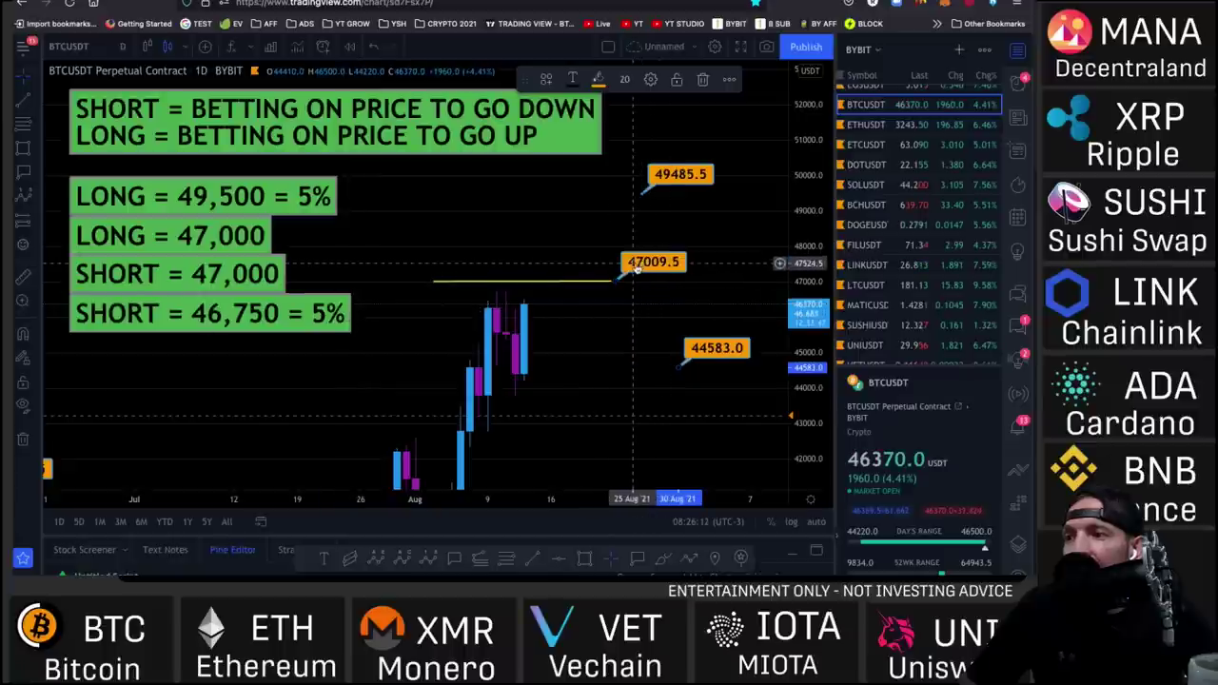
{"action": "left_click", "coordinate": [658, 372]}
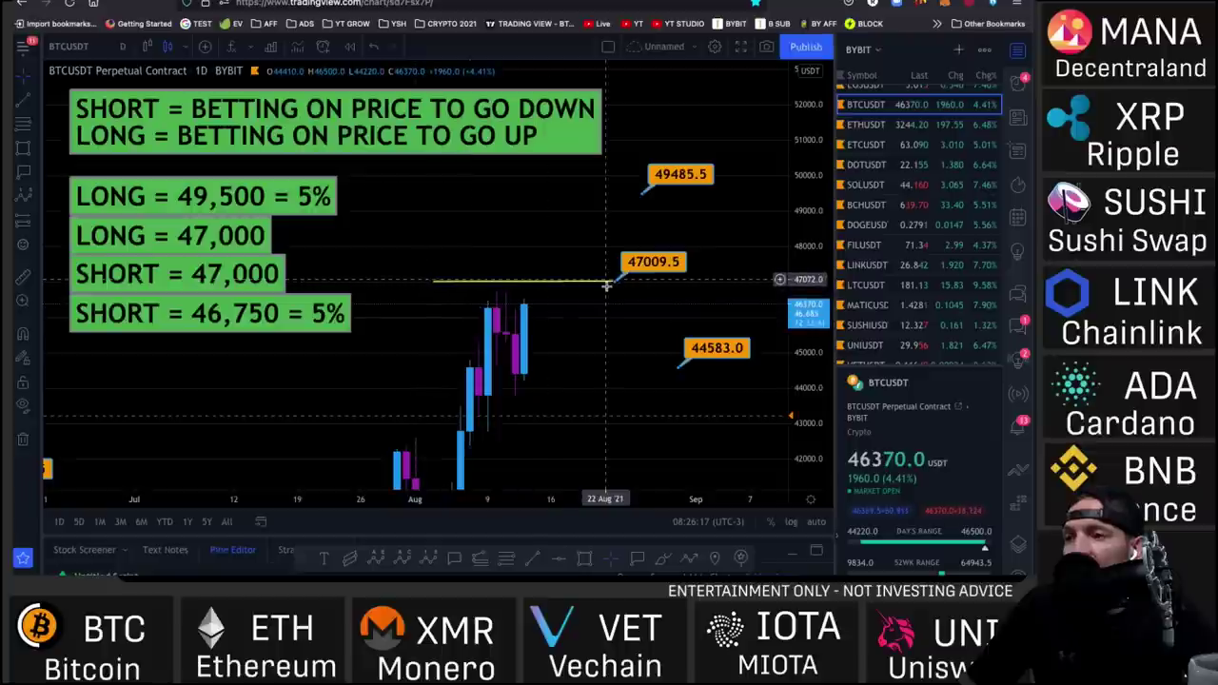
Move the LONG = 49,500, LONG = 47,000 and SHORT = 47,000 notes slightly upward to space them apart
{"action": "left_click_drag", "start_coordinate": [300, 203], "coordinate": [299, 192]}
{"action": "left_click_drag", "start_coordinate": [242, 237], "coordinate": [240, 230]}
{"action": "left_click_drag", "start_coordinate": [231, 277], "coordinate": [231, 271]}
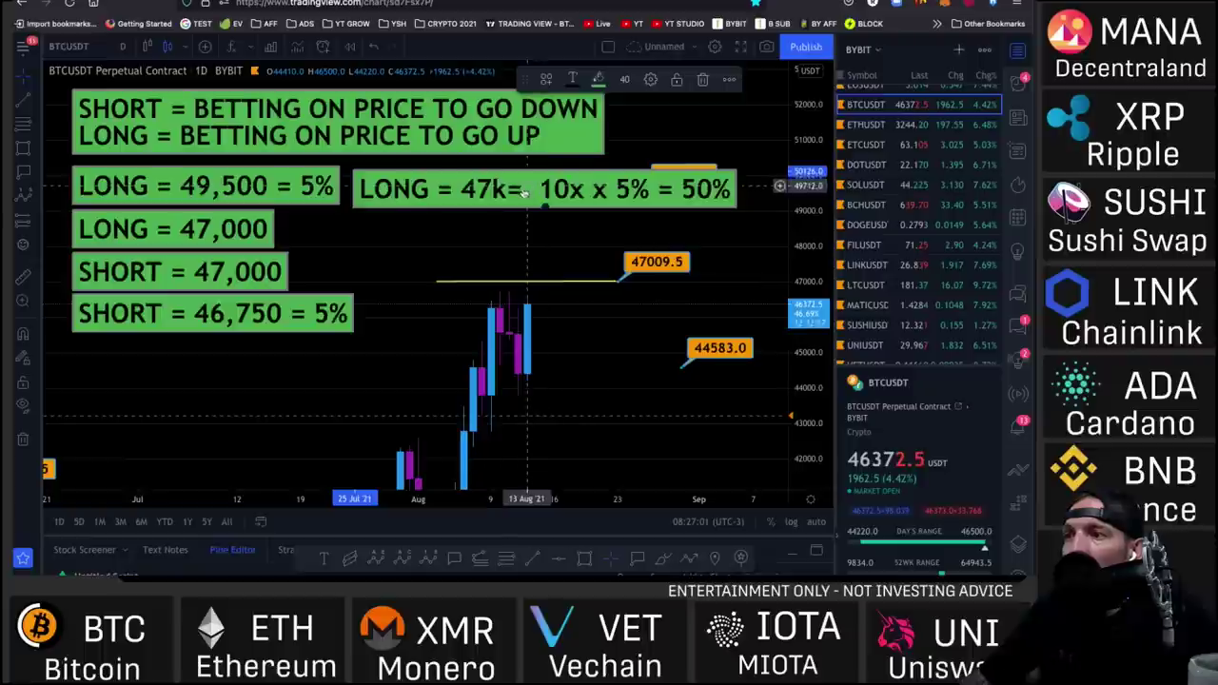
Add a note reading "LONG = 47k= 10x x 5% = 50%" and position it below the existing notes
{"action": "mouse_move", "coordinate": [524, 193]}
{"action": "left_mouse_down"}
{"action": "mouse_move", "coordinate": [383, 295]}
{"action": "mouse_move", "coordinate": [218, 383]}
{"action": "mouse_move", "coordinate": [248, 378]}
{"action": "left_mouse_up"}
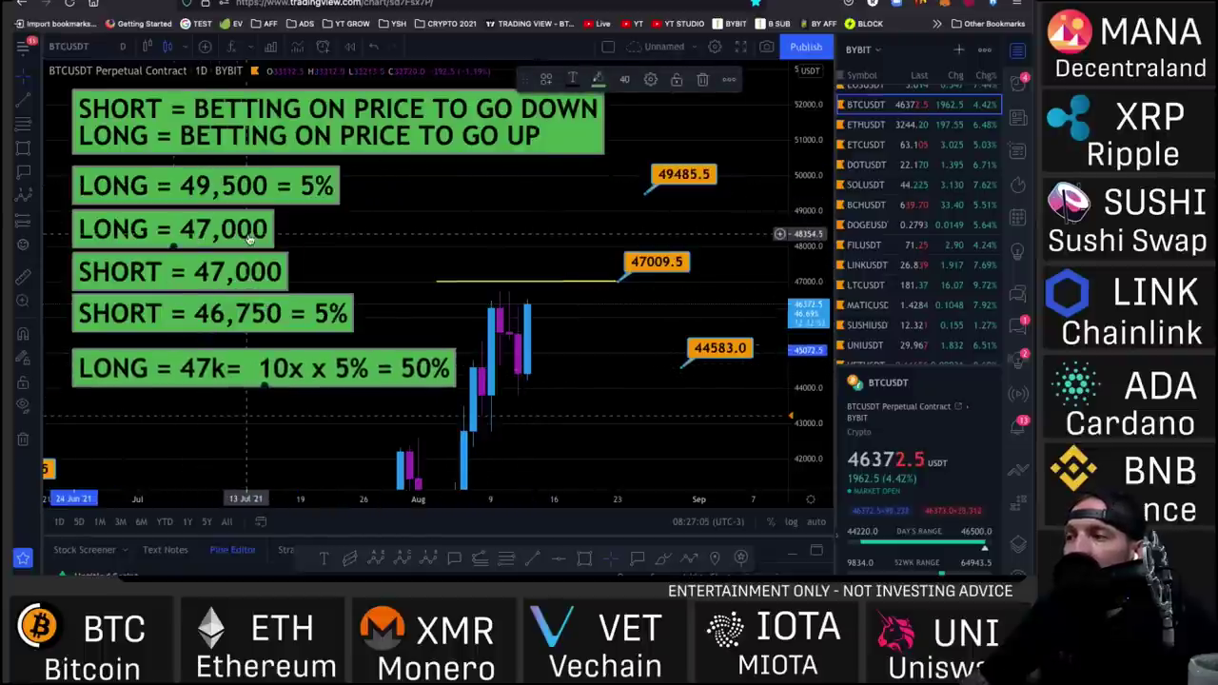
{"action": "left_click_drag", "start_coordinate": [323, 377], "coordinate": [313, 377]}
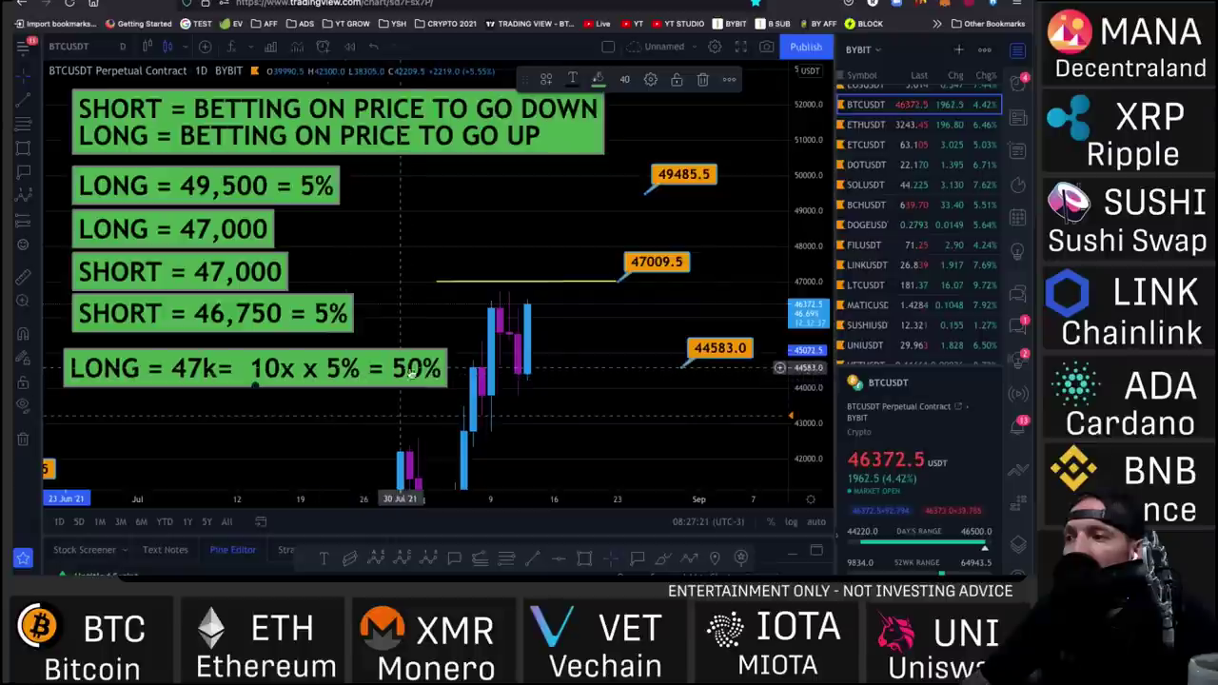
{"action": "left_click_drag", "start_coordinate": [441, 374], "coordinate": [450, 365]}
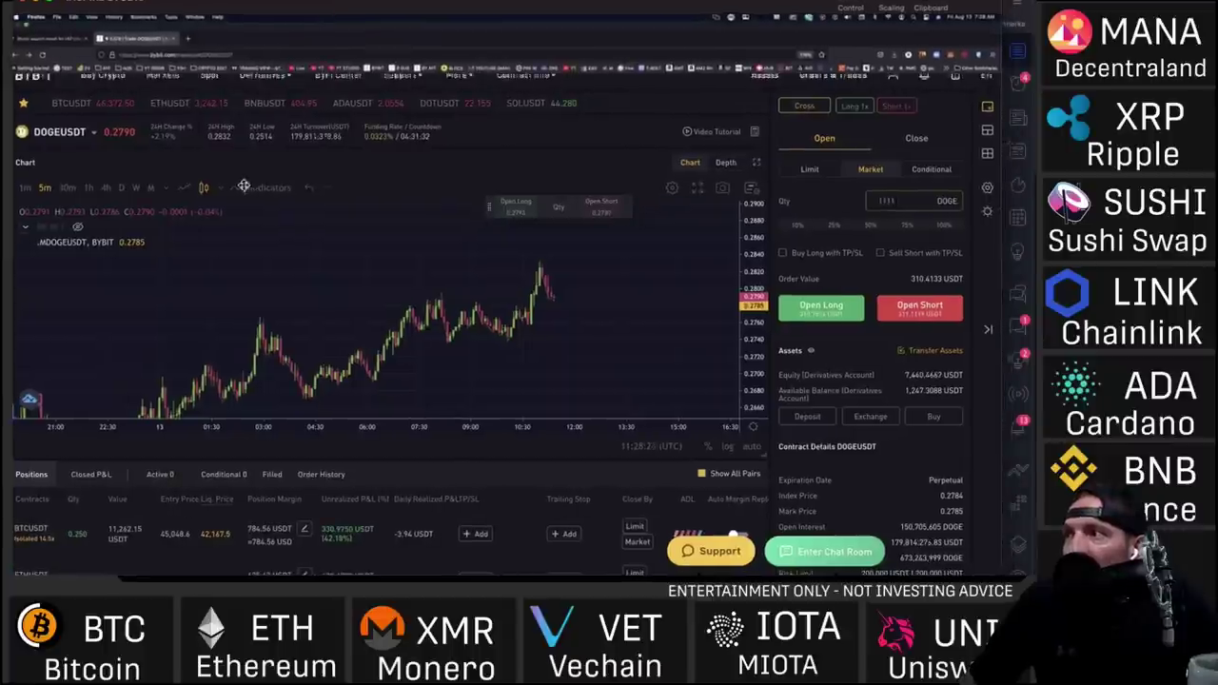
Switch to Bybit and change the DOGEUSDT order to a Limit order priced at 0.2788
{"action": "left_click", "coordinate": [810, 169]}
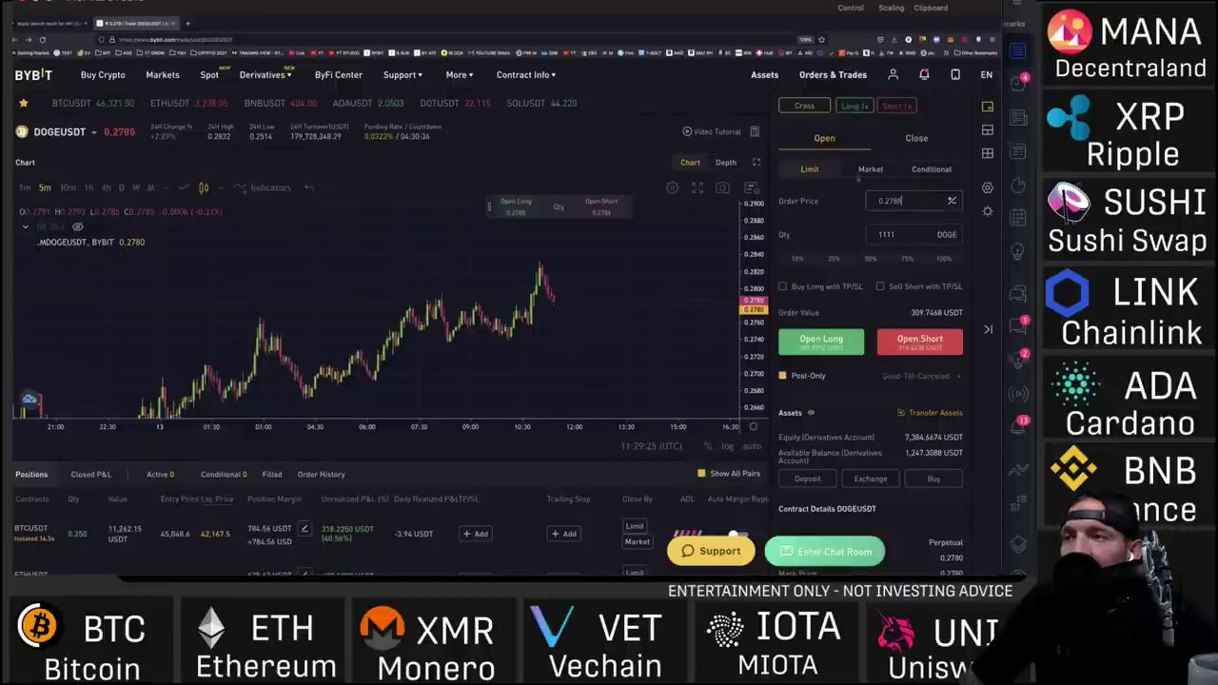
Switch to TradingView and move the WIN = LONG / LOSE = SHORT note closer beneath the DETROIT RED WINGS note
{"action": "mouse_move", "coordinate": [605, 18]}
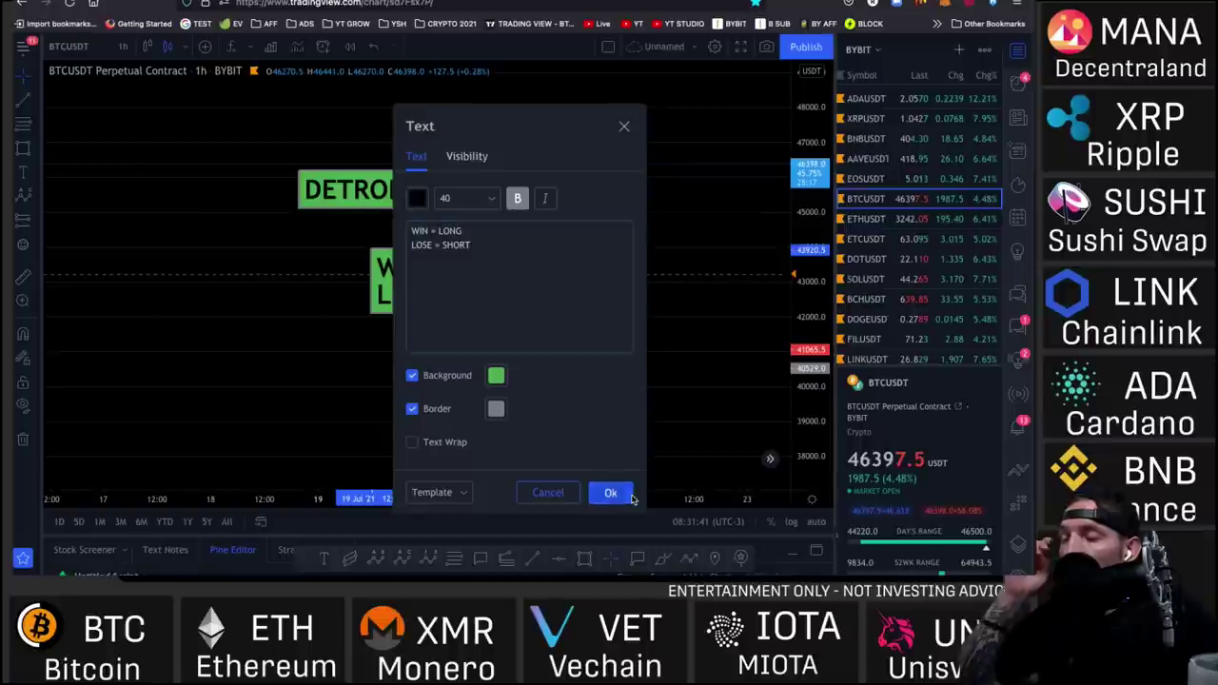
{"action": "left_click", "coordinate": [613, 491]}
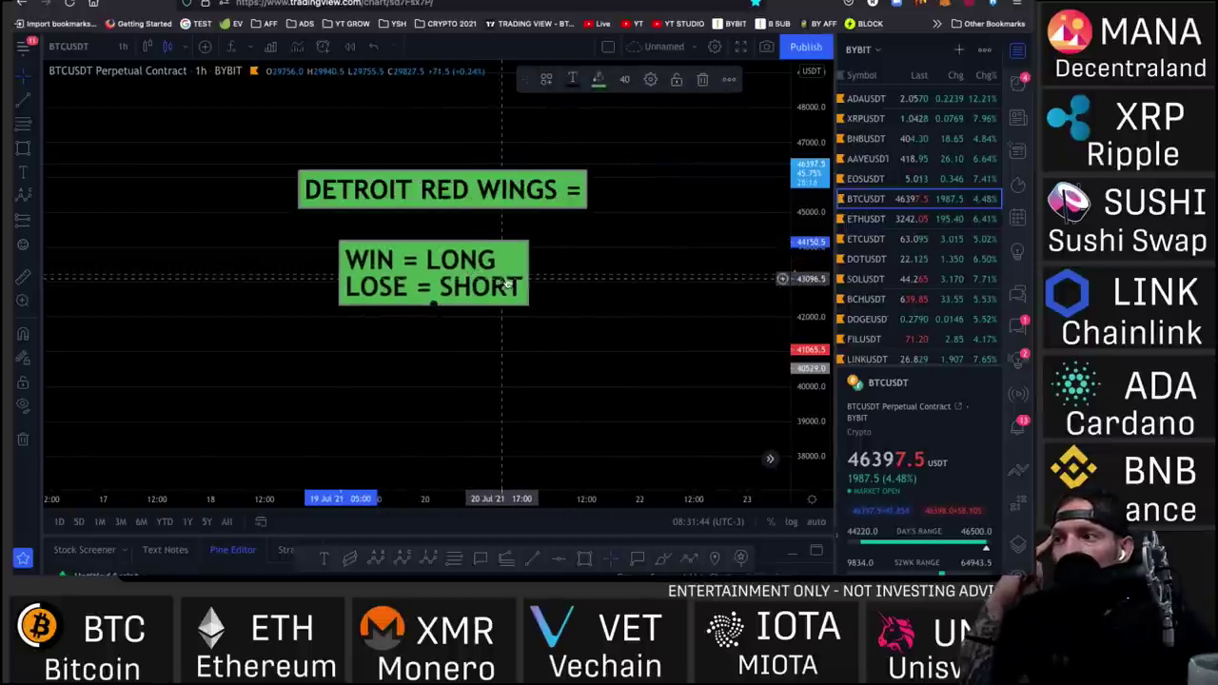
{"action": "mouse_move", "coordinate": [494, 207]}
{"action": "left_mouse_down"}
{"action": "mouse_move", "coordinate": [505, 199]}
{"action": "mouse_move", "coordinate": [494, 206]}
{"action": "left_mouse_up"}
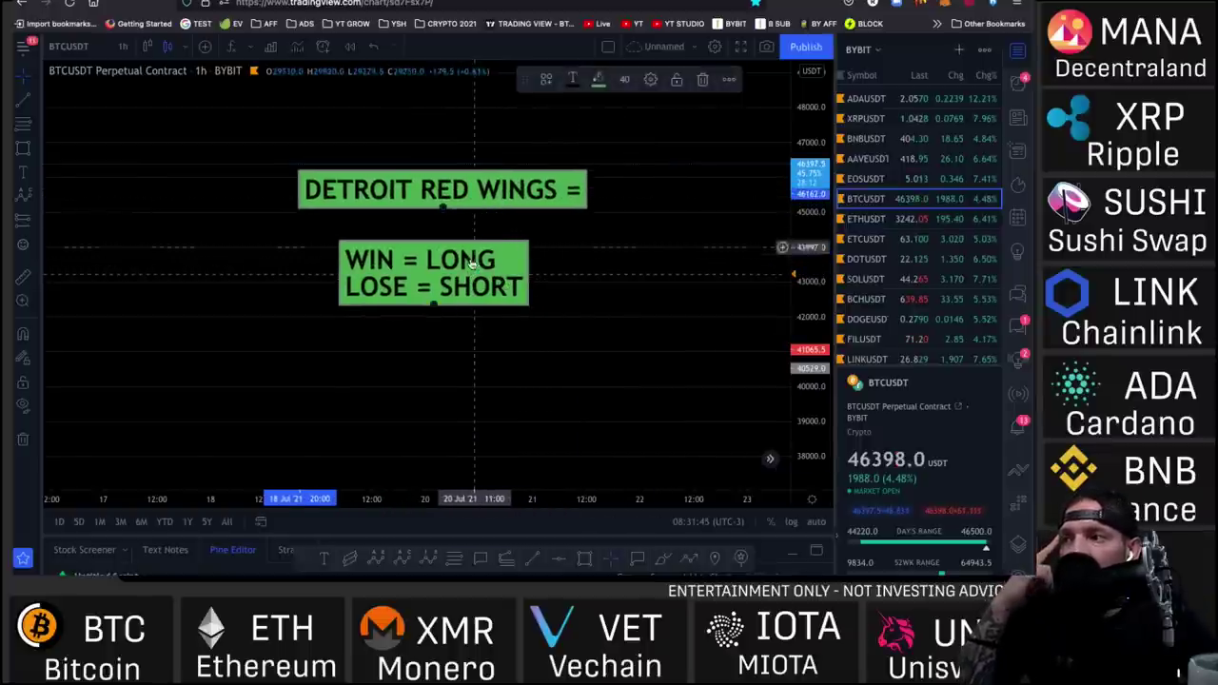
{"action": "left_click_drag", "start_coordinate": [491, 264], "coordinate": [495, 247]}
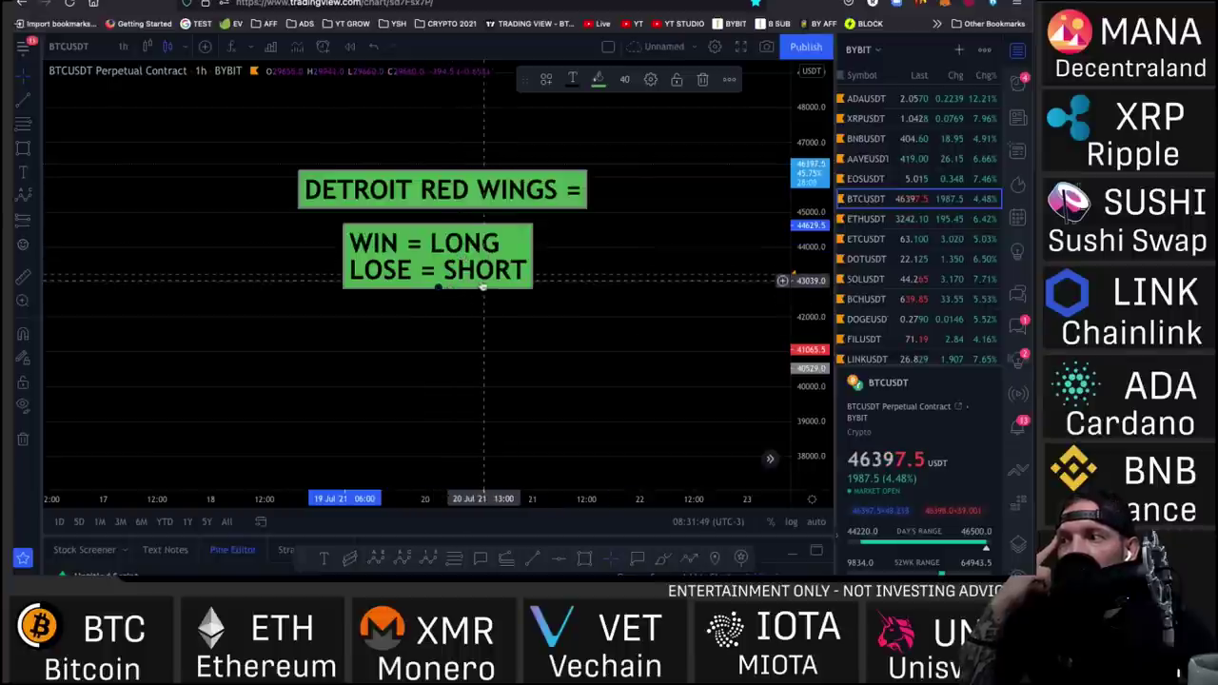
{"action": "left_click_drag", "start_coordinate": [471, 288], "coordinate": [471, 285]}
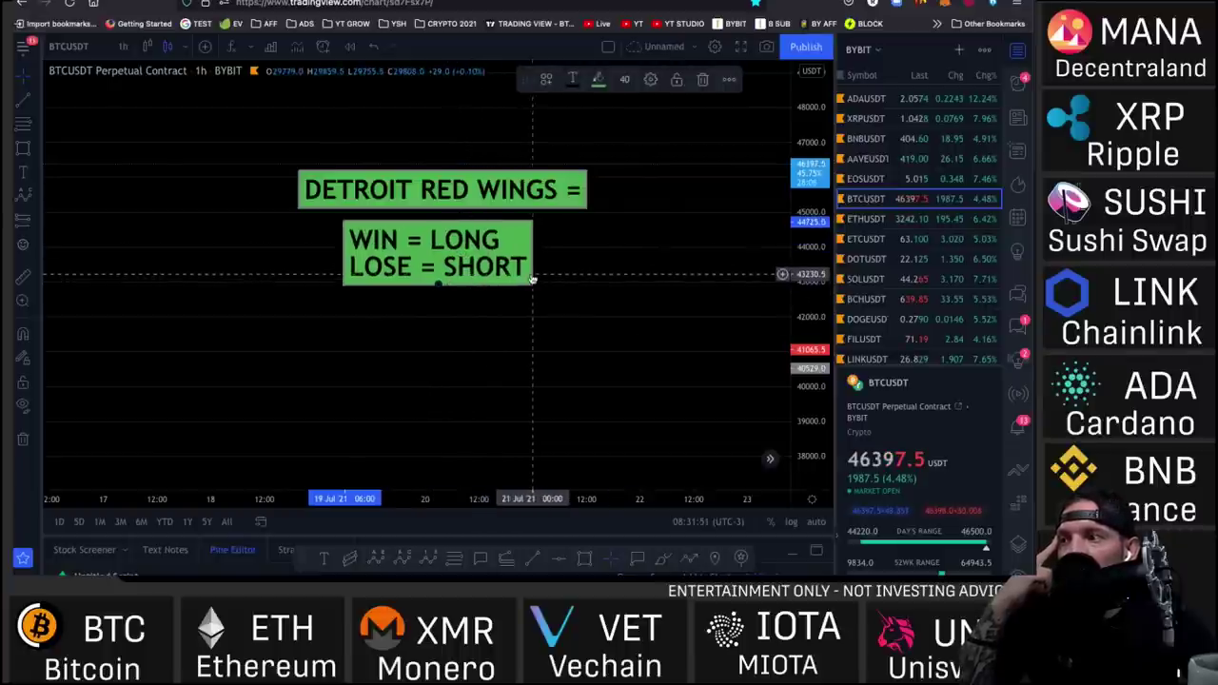
{"action": "mouse_move", "coordinate": [688, 238]}
{"action": "left_mouse_down"}
{"action": "mouse_move", "coordinate": [530, 247]}
{"action": "mouse_move", "coordinate": [537, 236]}
{"action": "left_mouse_up"}
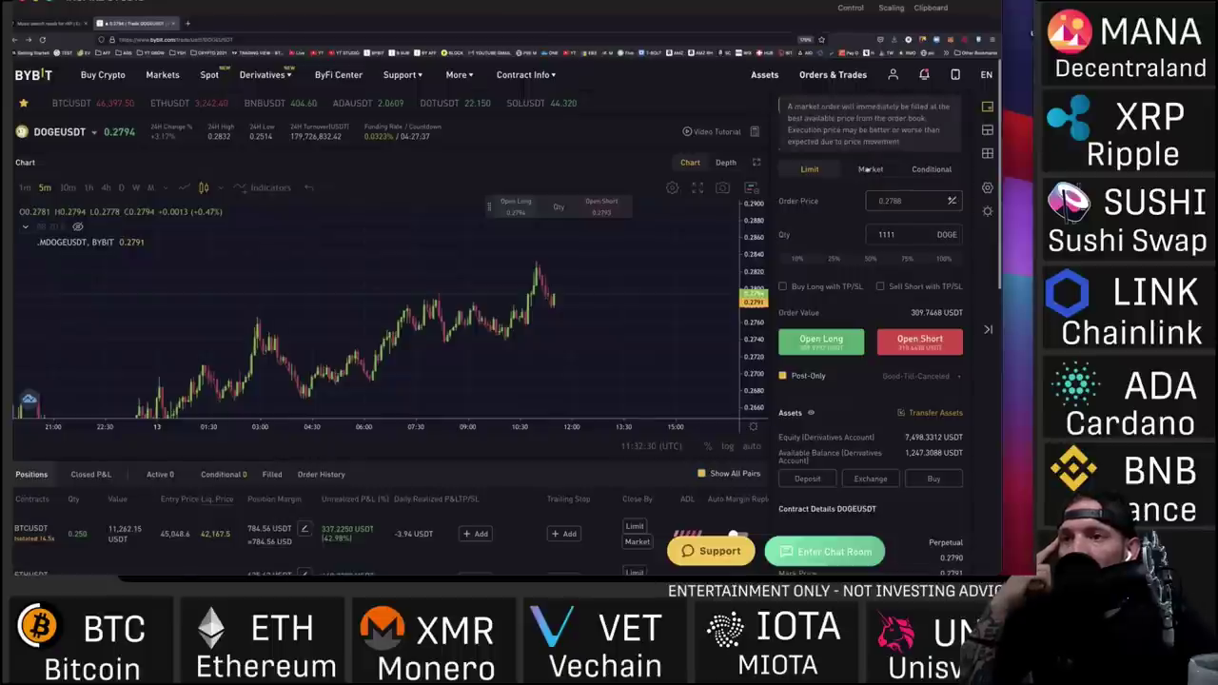
Switch to Bybit, select the Market order type, and set DOGEUSDT to Isolated margin with 10x long and short leverage
{"action": "left_click", "coordinate": [867, 168]}
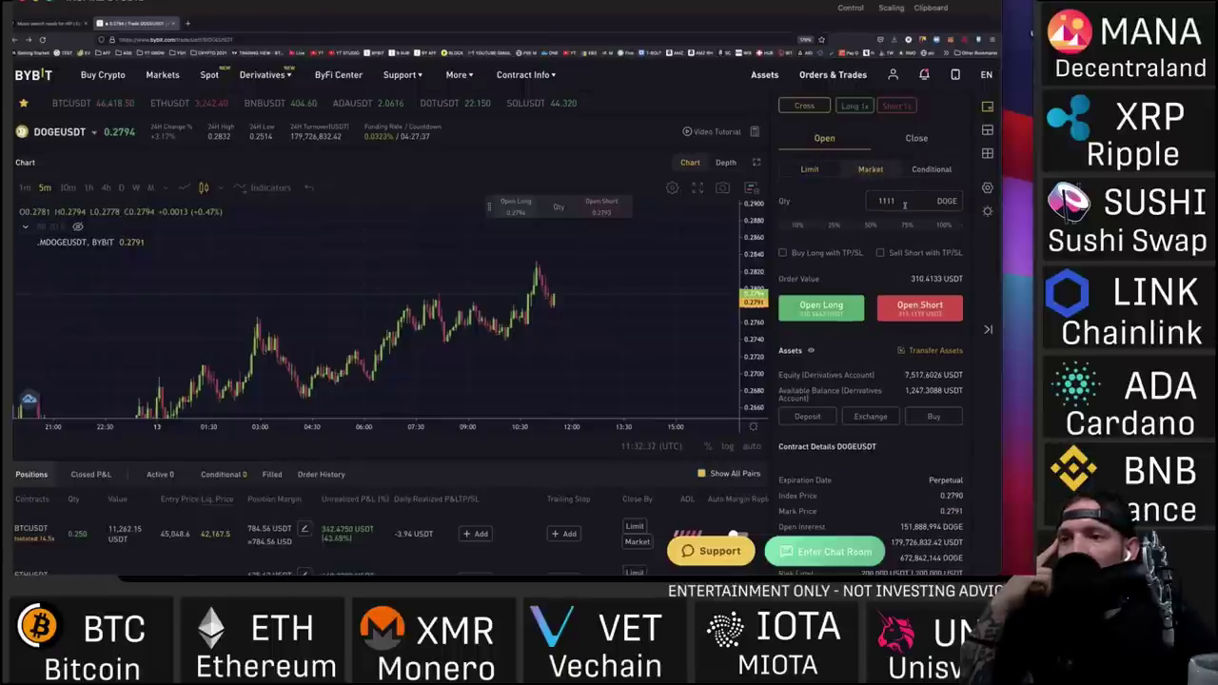
{"action": "left_click", "coordinate": [860, 107]}
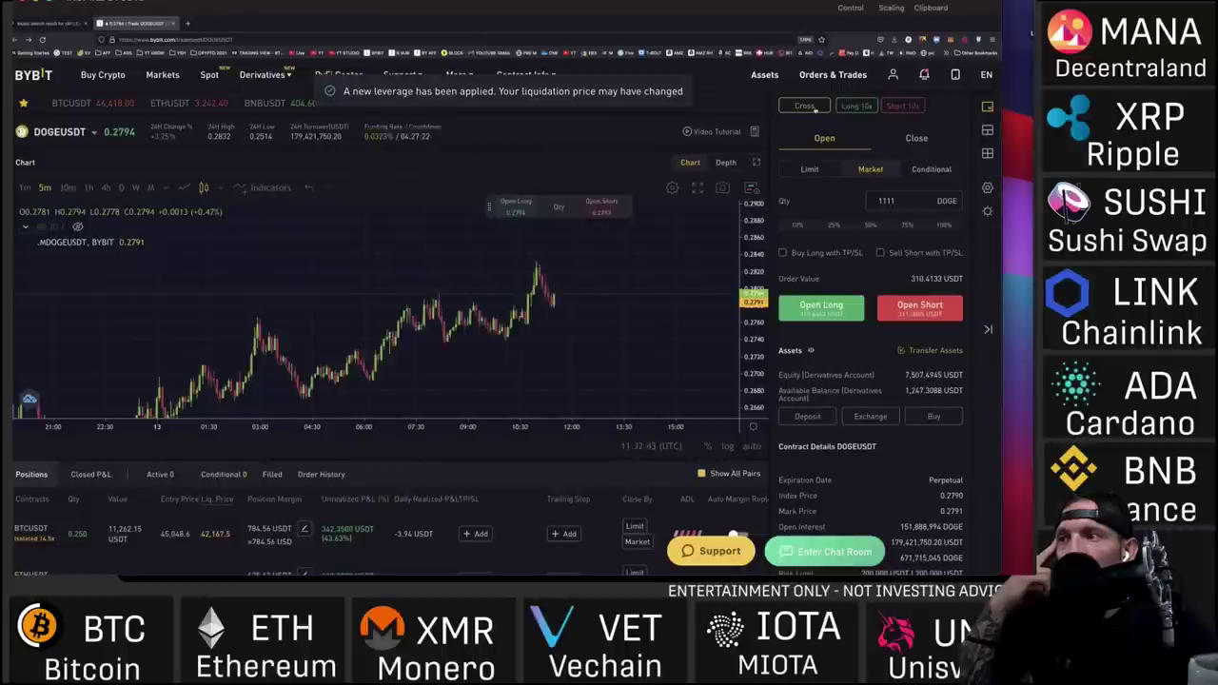
{"action": "left_click", "coordinate": [813, 106]}
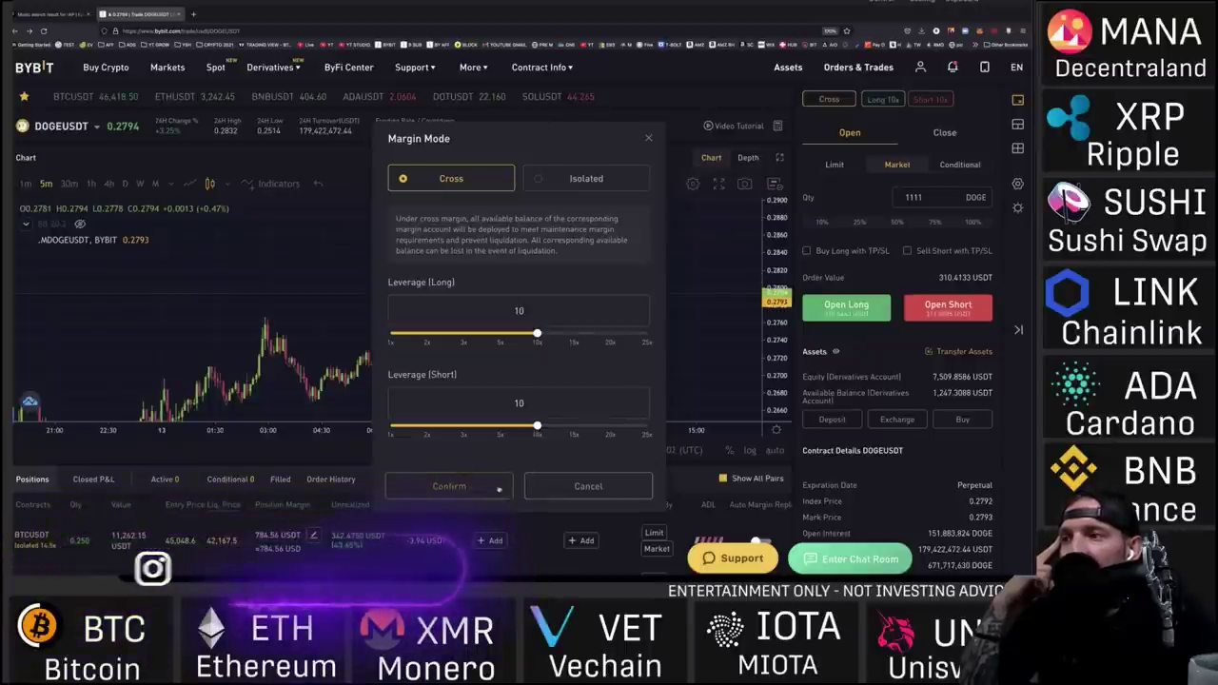
{"action": "left_click", "coordinate": [548, 186]}
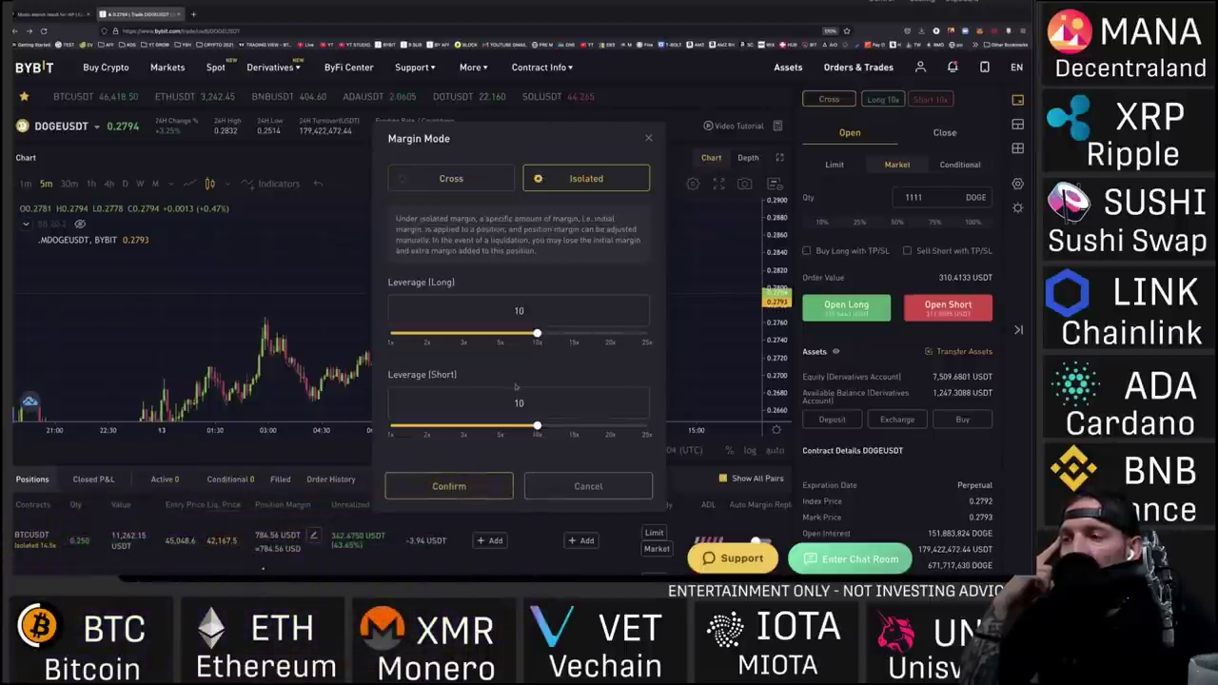
{"action": "left_click", "coordinate": [490, 482]}
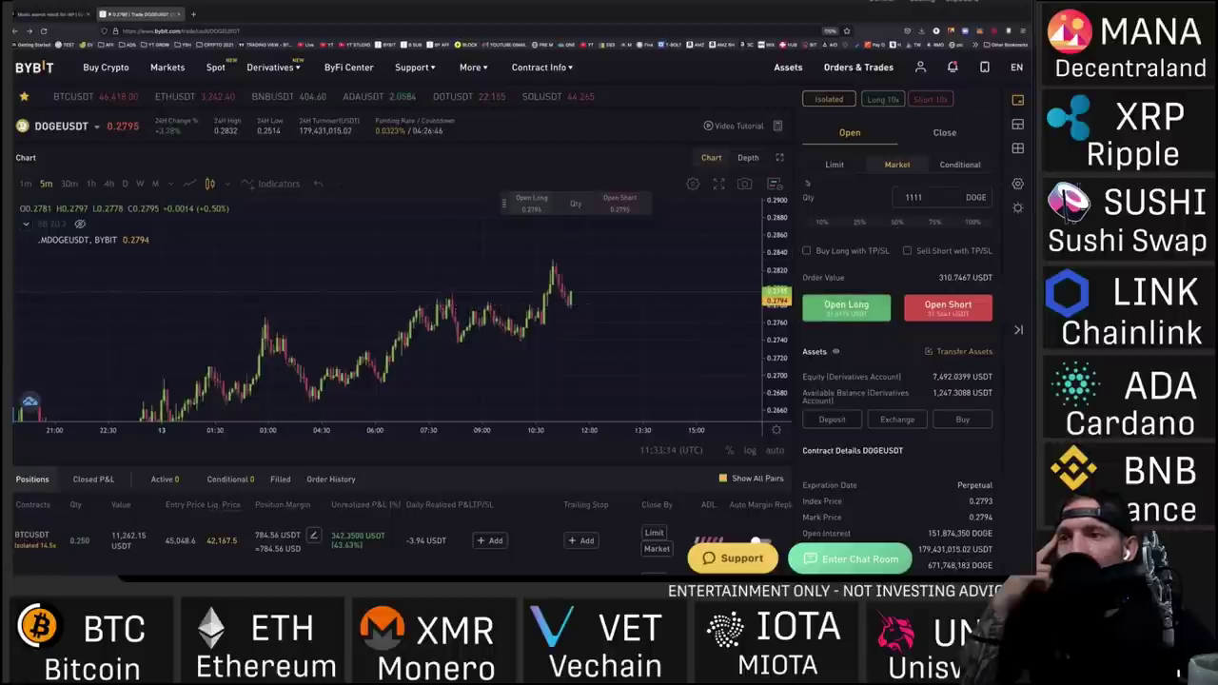
Submit a limit long order for 1111 DOGE at 0.2788 and change its price to 0.2794 on the chart
{"action": "left_click", "coordinate": [836, 165]}
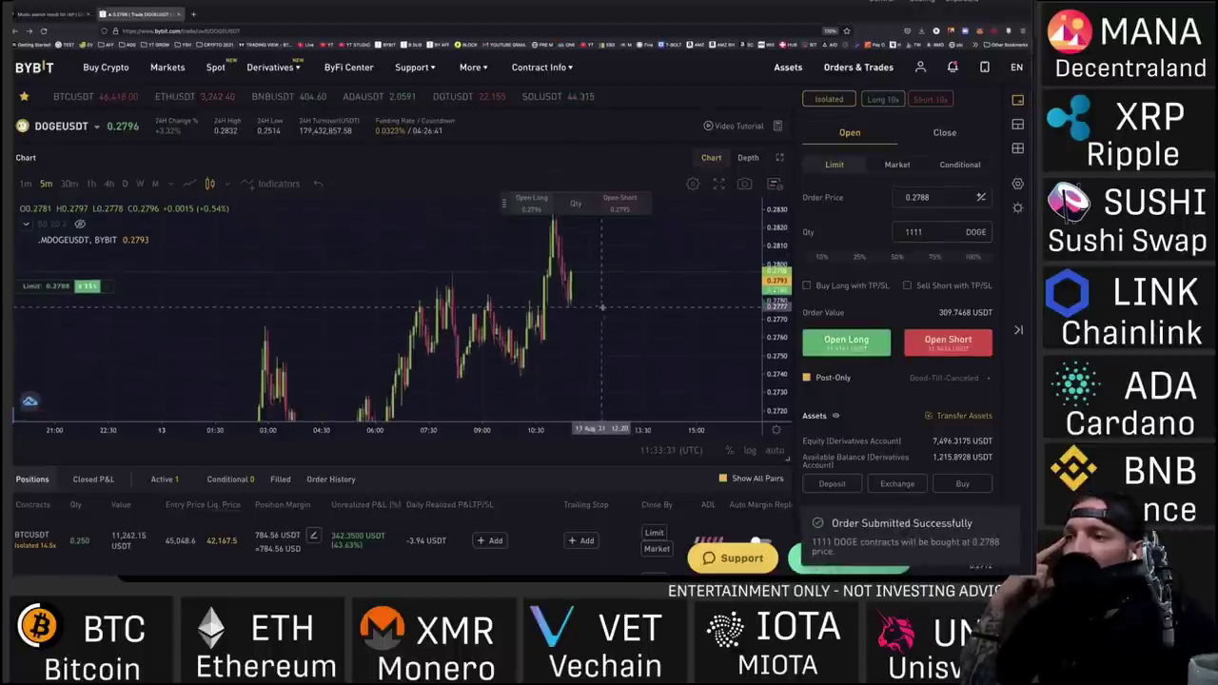
{"action": "left_click_drag", "start_coordinate": [602, 307], "coordinate": [714, 310]}
{"action": "scroll", "coordinate": [714, 310], "scroll_direction": "up", "scroll_amount": 4}
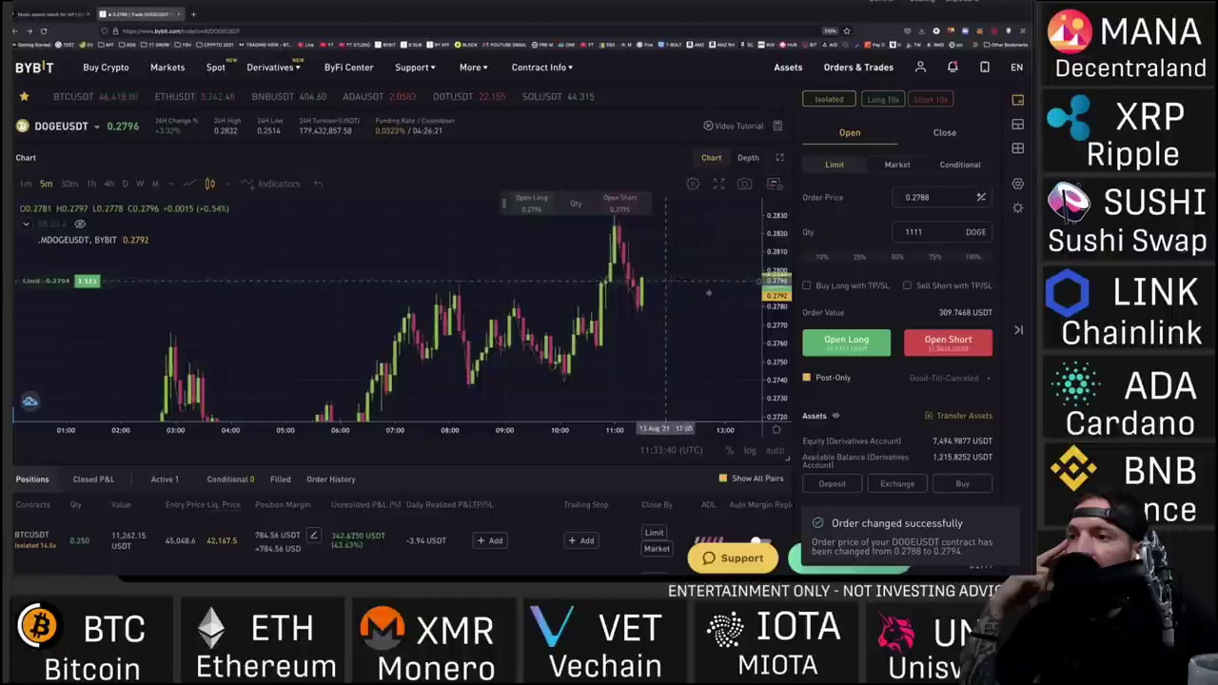
Examine the DOGEUSDT long position on the price chart and in the positions list
{"action": "left_click_drag", "start_coordinate": [776, 333], "coordinate": [776, 250]}
{"action": "left_click_drag", "start_coordinate": [672, 291], "coordinate": [705, 327]}
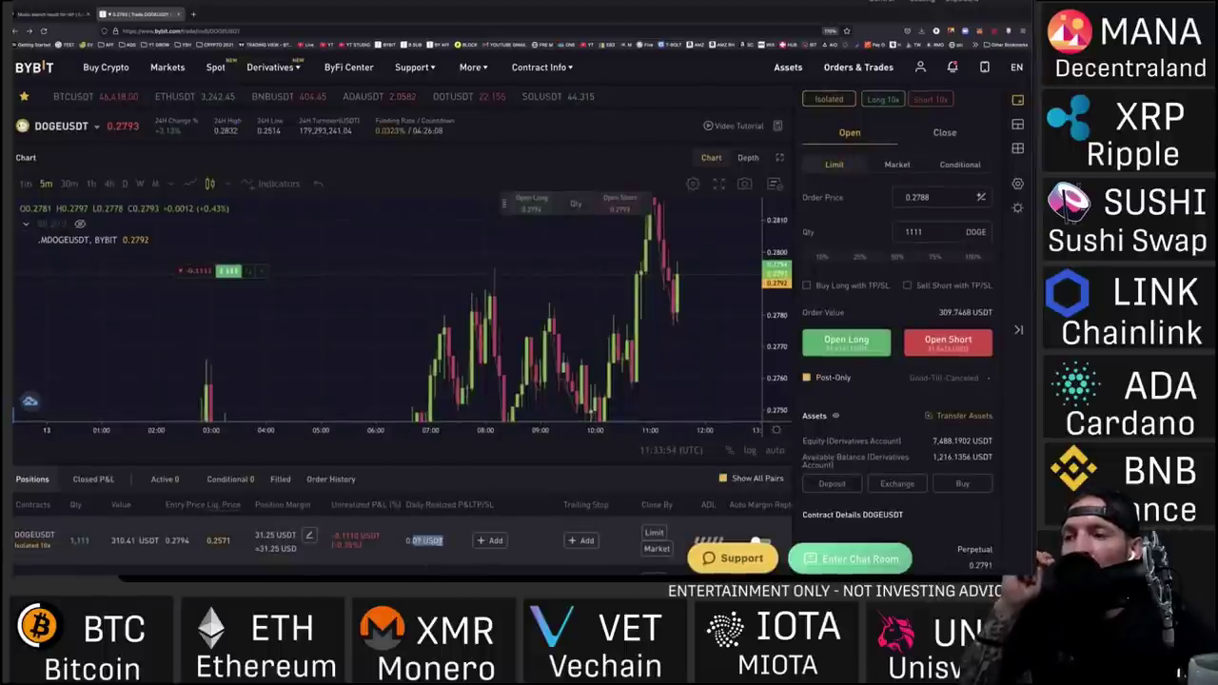
{"action": "scroll", "coordinate": [452, 543], "scroll_direction": "down", "scroll_amount": 1}
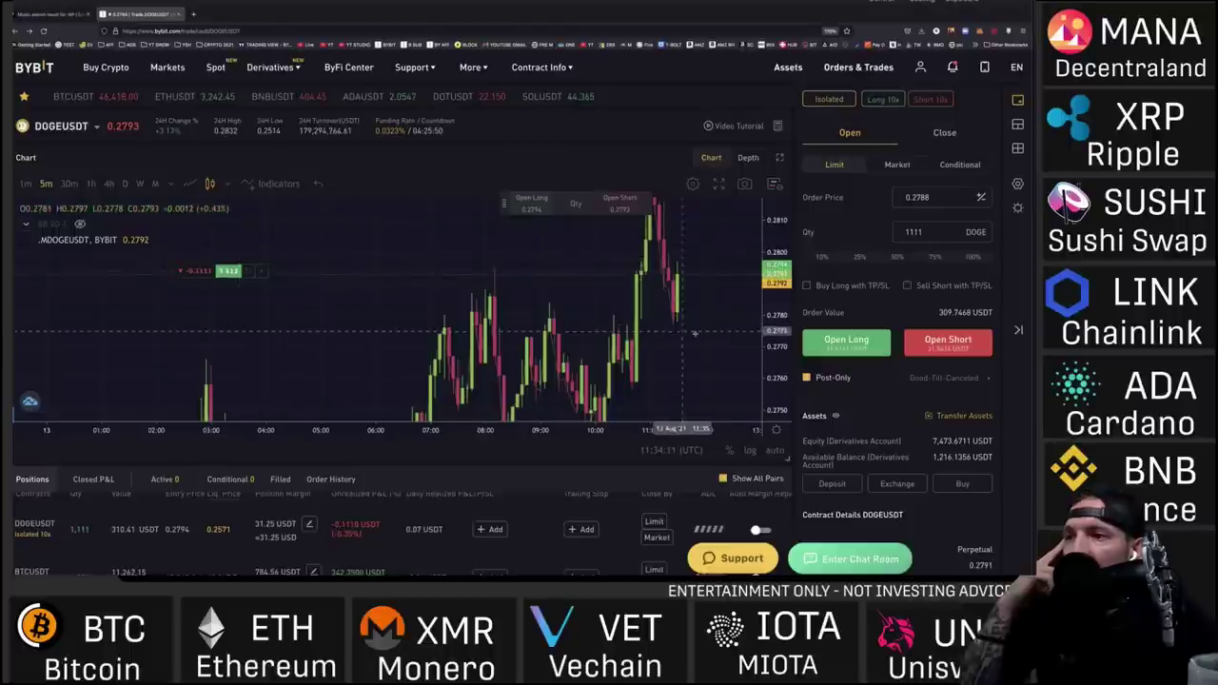
{"action": "left_click_drag", "start_coordinate": [782, 347], "coordinate": [782, 266]}
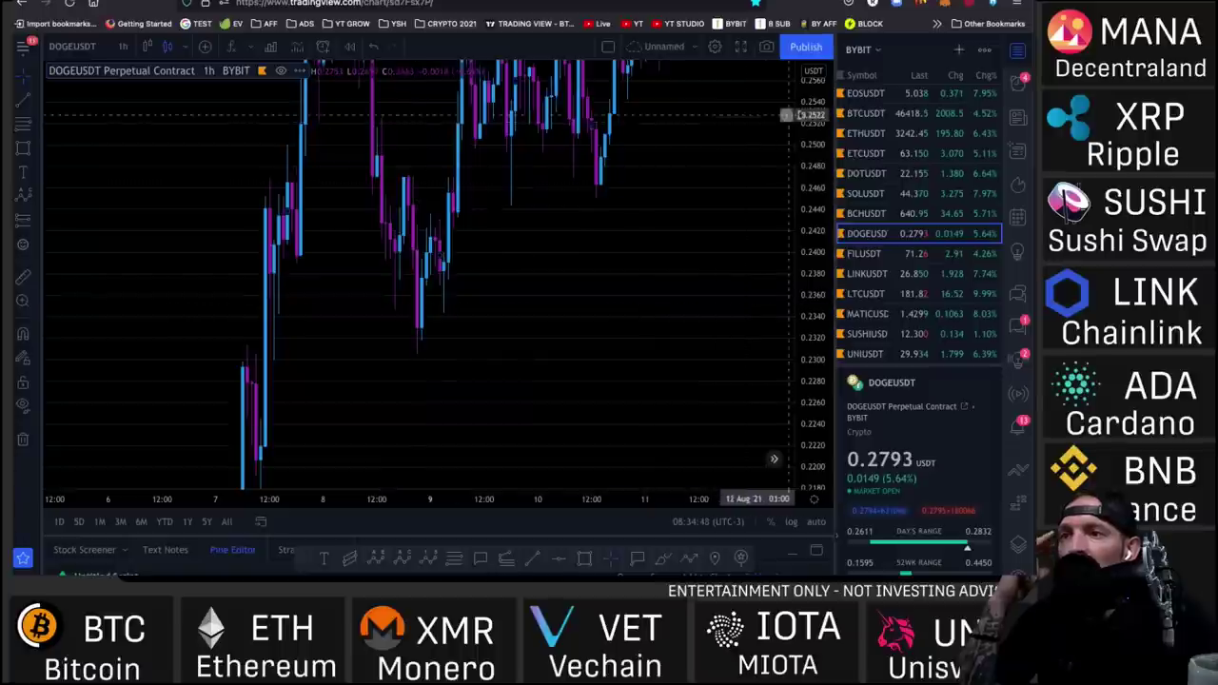
Switch to the DOGEUSDT chart in TradingView and draw a Fibonacci retracement from the 0.2957 high to the 0.2520 low
{"action": "left_click_drag", "start_coordinate": [811, 126], "coordinate": [811, 354]}
{"action": "left_click_drag", "start_coordinate": [723, 181], "coordinate": [510, 302]}
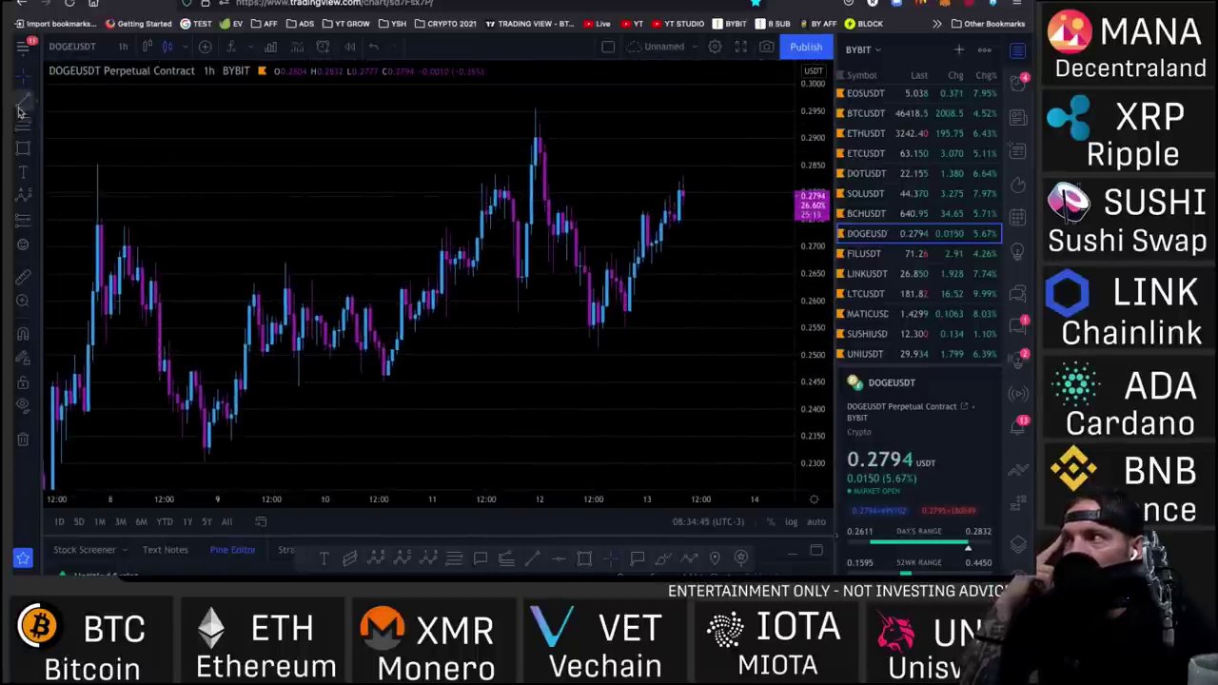
{"action": "left_click_drag", "start_coordinate": [13, 162], "coordinate": [0, 162]}
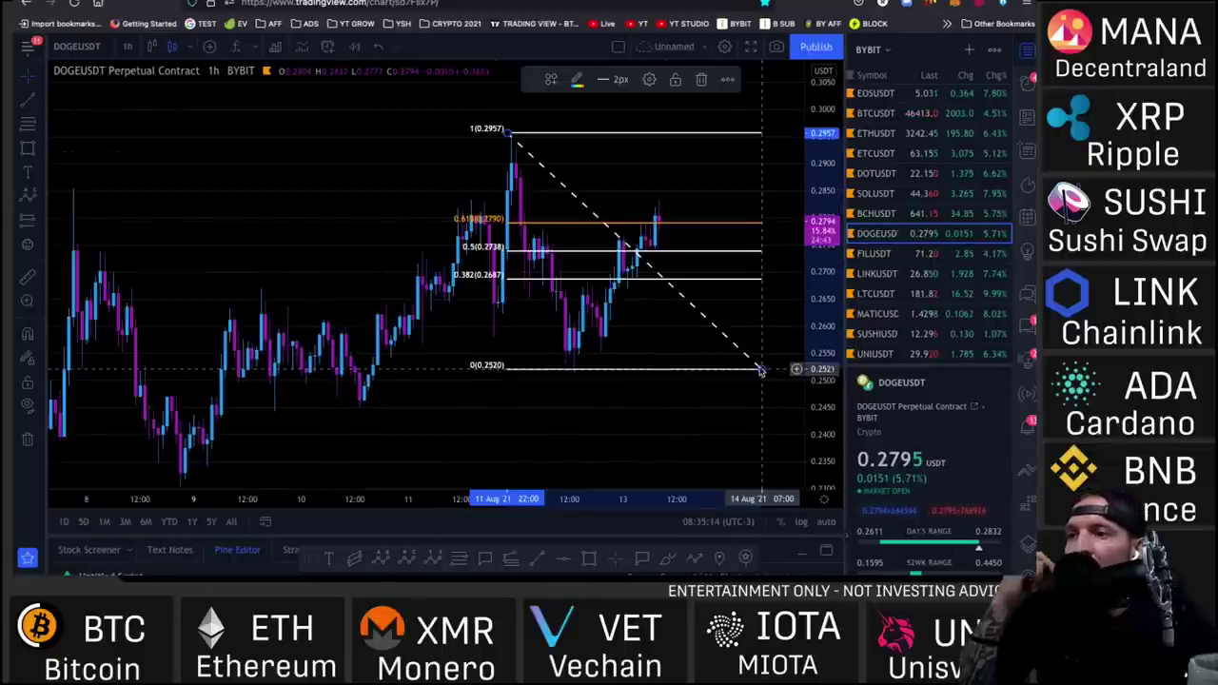
Draw an ABC correction wave from the 0.2957 high to about 0.2513, up to 0.2789, and down to about 0.2392
{"action": "left_click_drag", "start_coordinate": [748, 318], "coordinate": [655, 333]}
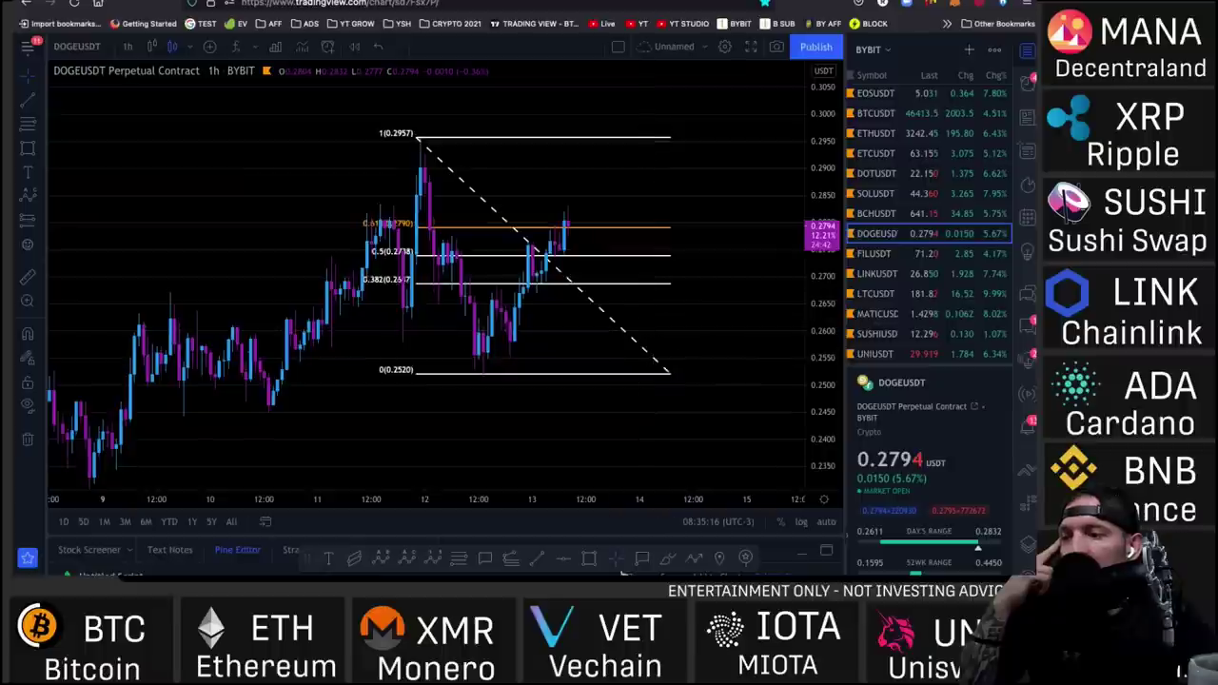
{"action": "left_click", "coordinate": [408, 558]}
{"action": "left_click", "coordinate": [419, 137]}
{"action": "left_click", "coordinate": [479, 373]}
{"action": "left_click", "coordinate": [554, 231]}
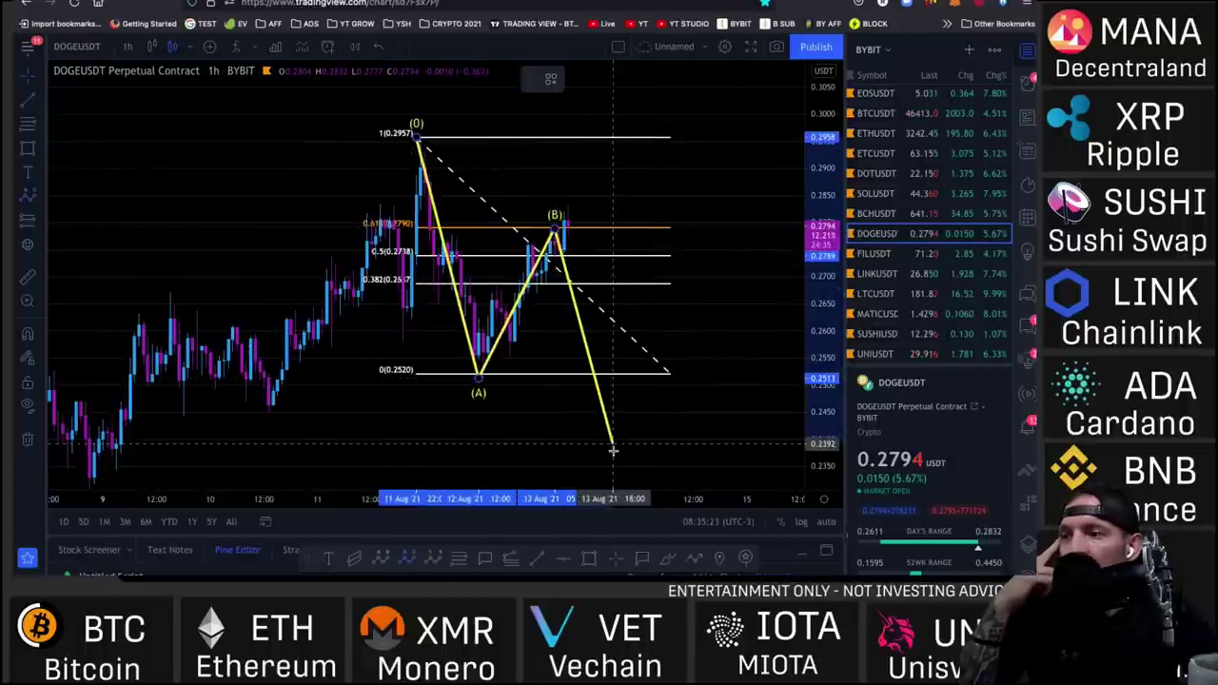
{"action": "left_click", "coordinate": [613, 444]}
Draw a roughly horizontal trend line along the 0.618 Fibonacci level at about 0.2790, extending past the latest candles
{"action": "left_click_drag", "start_coordinate": [820, 328], "coordinate": [820, 163]}
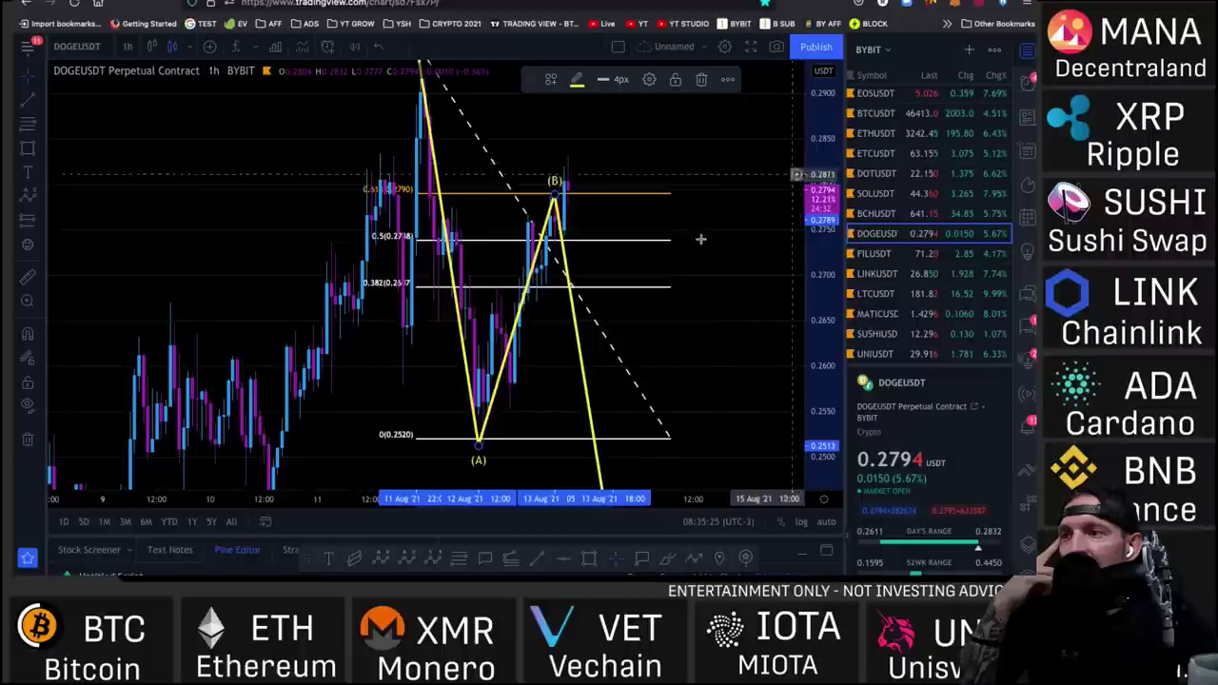
{"action": "left_click_drag", "start_coordinate": [699, 235], "coordinate": [750, 263]}
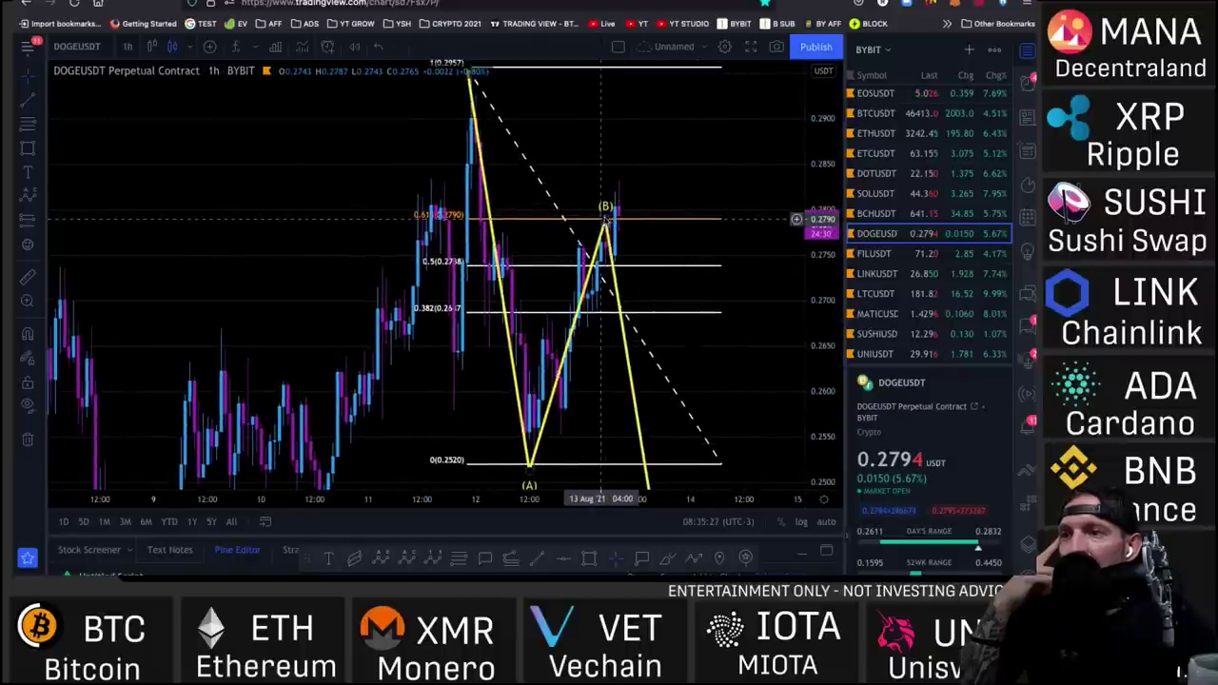
{"action": "left_click", "coordinate": [27, 100]}
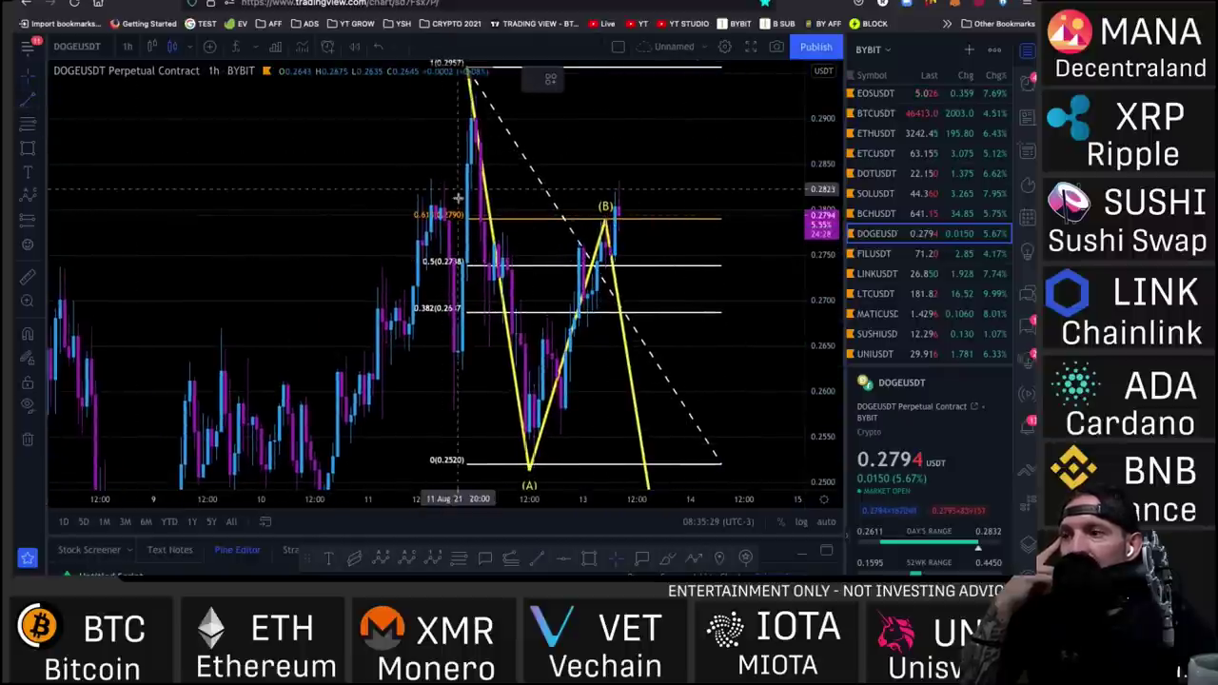
{"action": "left_click", "coordinate": [513, 220]}
{"action": "left_click", "coordinate": [762, 218]}
Add a long position forecast beside the latest candle with its entry at 0.2791
{"action": "left_click_drag", "start_coordinate": [728, 258], "coordinate": [709, 260]}
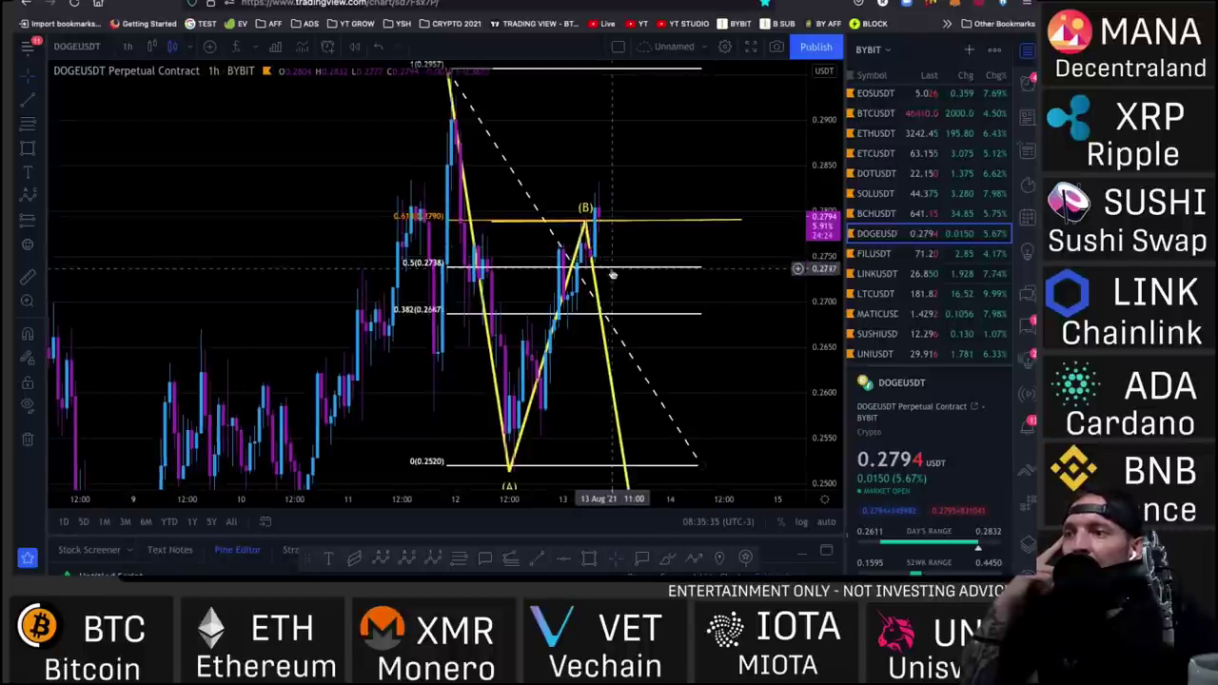
{"action": "left_click", "coordinate": [38, 220]}
{"action": "left_click", "coordinate": [95, 221]}
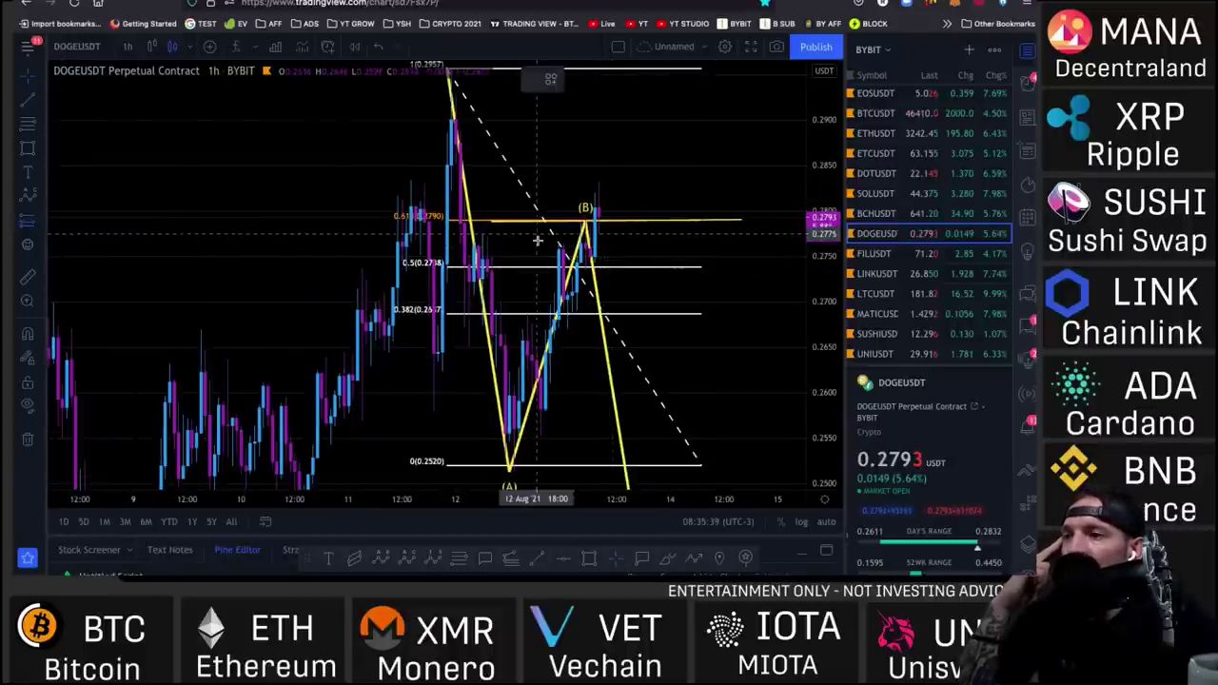
{"action": "left_click", "coordinate": [600, 220]}
Lower the long position forecast's stop to 0.2741, near the 0.5 Fibonacci level
{"action": "left_click_drag", "start_coordinate": [604, 344], "coordinate": [604, 280]}
{"action": "scroll", "coordinate": [604, 281], "scroll_direction": "up", "scroll_amount": 5}
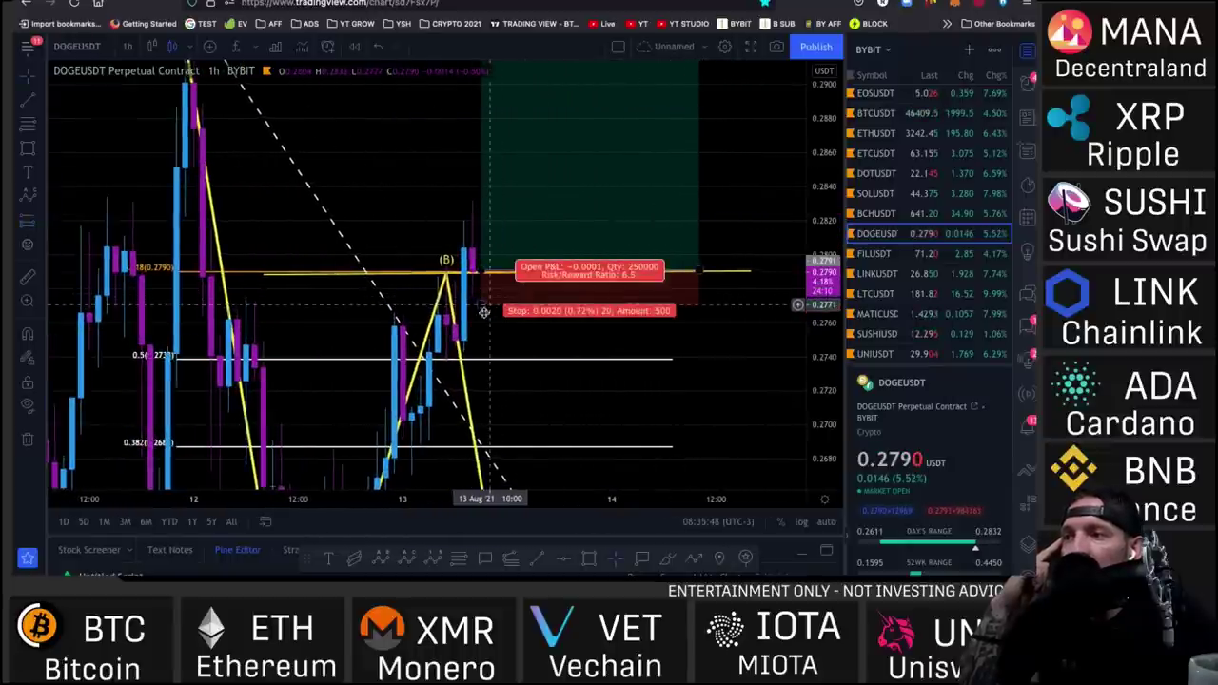
{"action": "left_click", "coordinate": [481, 309]}
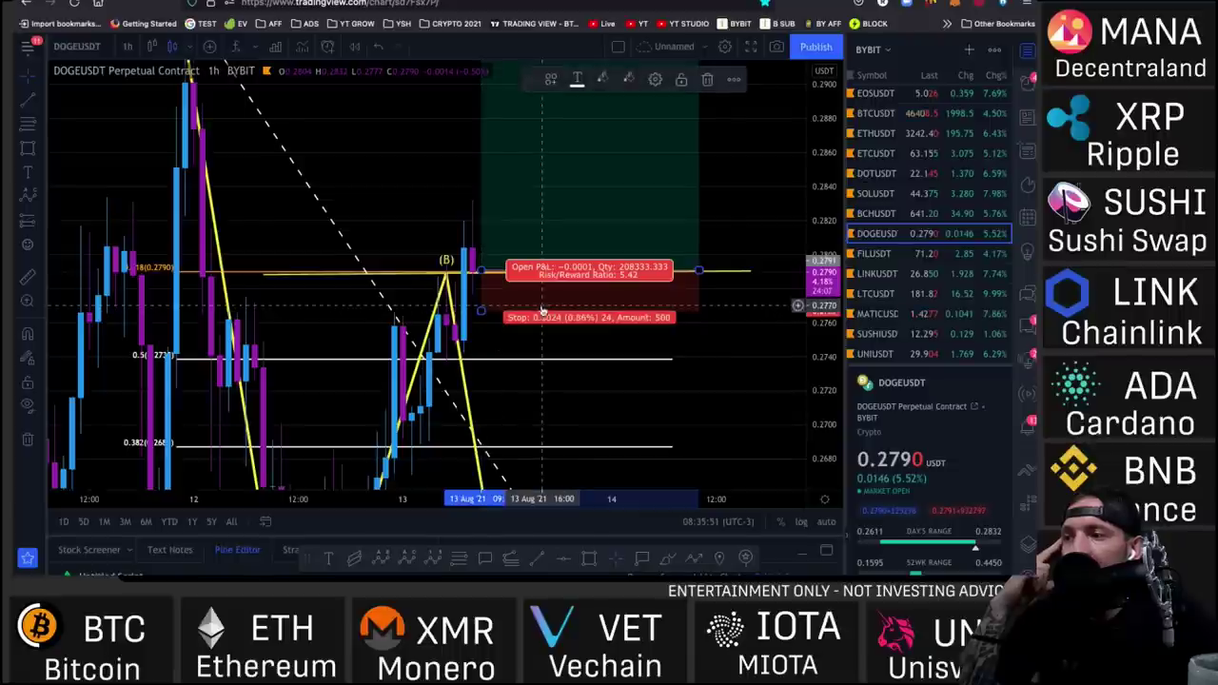
{"action": "left_click_drag", "start_coordinate": [481, 316], "coordinate": [479, 363]}
{"action": "scroll", "coordinate": [465, 277], "scroll_direction": "up", "scroll_amount": 1}
{"action": "scroll", "coordinate": [659, 238], "scroll_direction": "up", "scroll_amount": 3}
{"action": "left_click", "coordinate": [741, 235]}
{"action": "scroll", "coordinate": [742, 235], "scroll_direction": "down", "scroll_amount": 5}
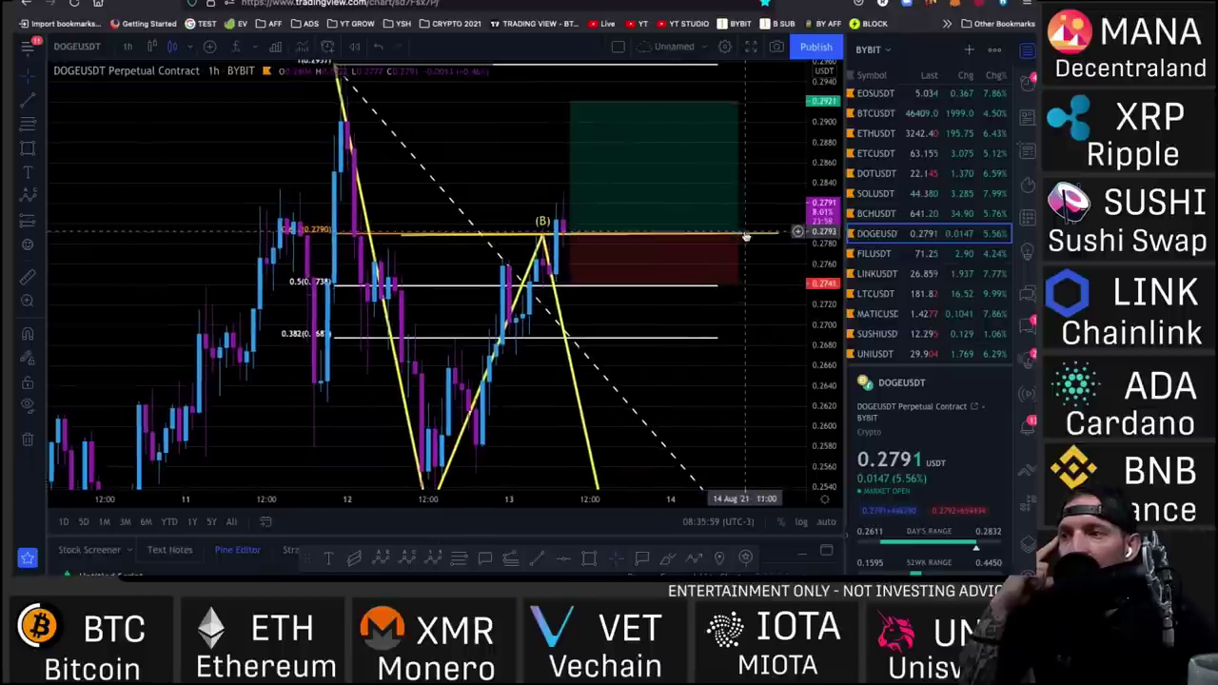
Raise the long position forecast's target to 0.2950 and lower its stop to 0.2734
{"action": "left_click_drag", "start_coordinate": [820, 201], "coordinate": [817, 324]}
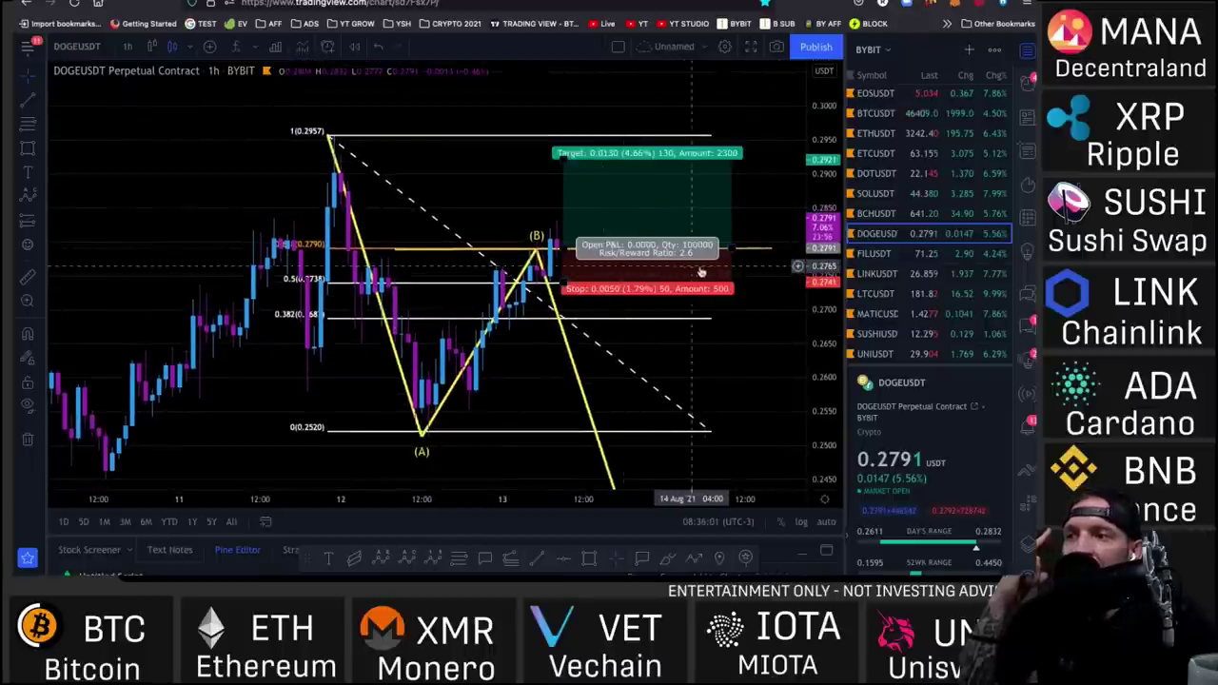
{"action": "mouse_move", "coordinate": [563, 153]}
{"action": "left_mouse_down"}
{"action": "mouse_move", "coordinate": [563, 139]}
{"action": "mouse_move", "coordinate": [563, 157]}
{"action": "left_mouse_up"}
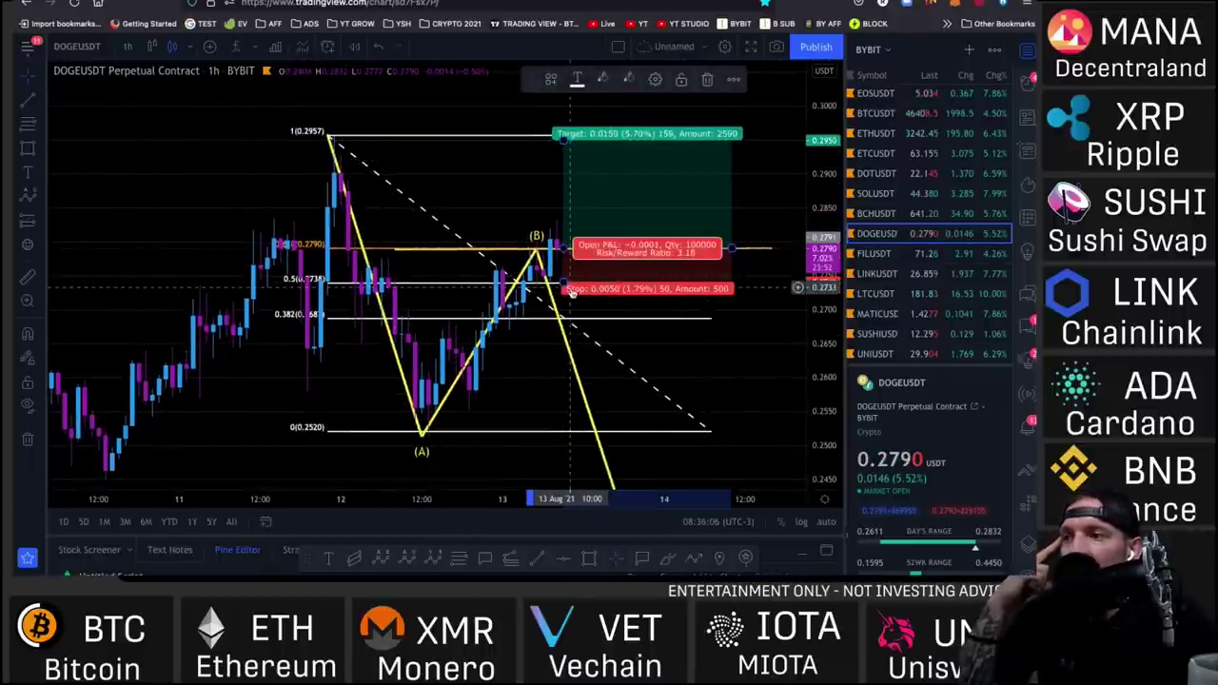
{"action": "left_click_drag", "start_coordinate": [563, 284], "coordinate": [566, 295]}
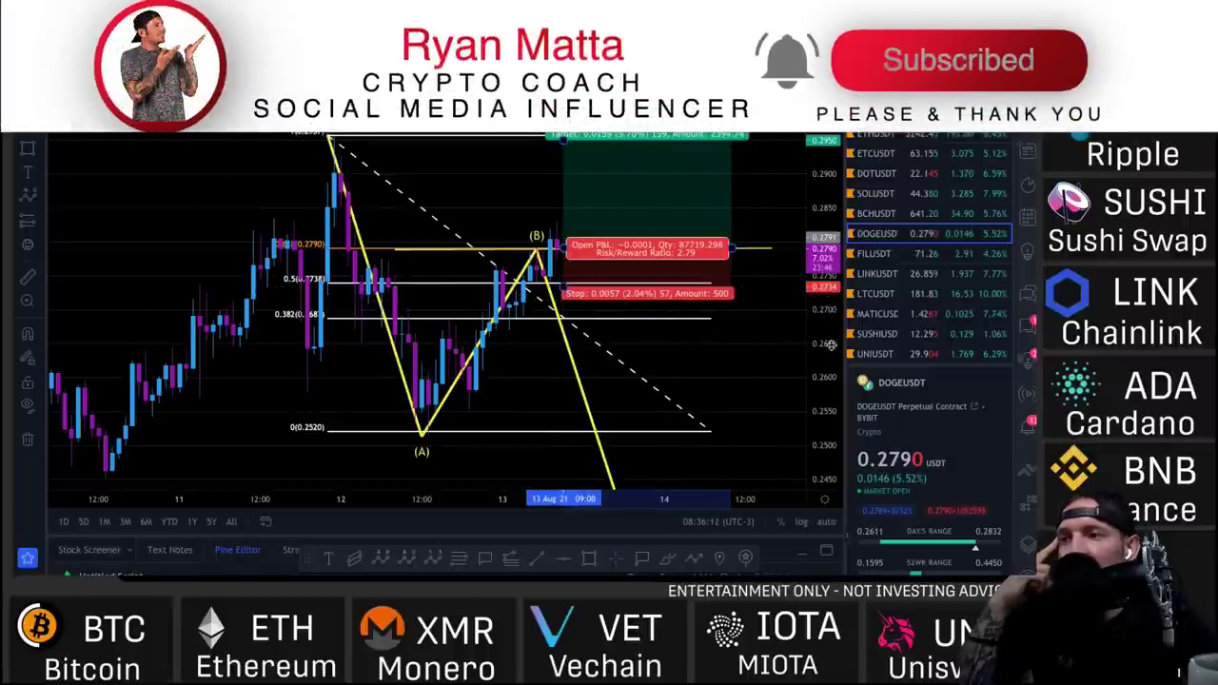
Tighten the long position forecast's stop to 0.2770, keeping the entry and target in place
{"action": "left_click_drag", "start_coordinate": [828, 307], "coordinate": [821, 273]}
{"action": "scroll", "coordinate": [536, 333], "scroll_direction": "up", "scroll_amount": 5}
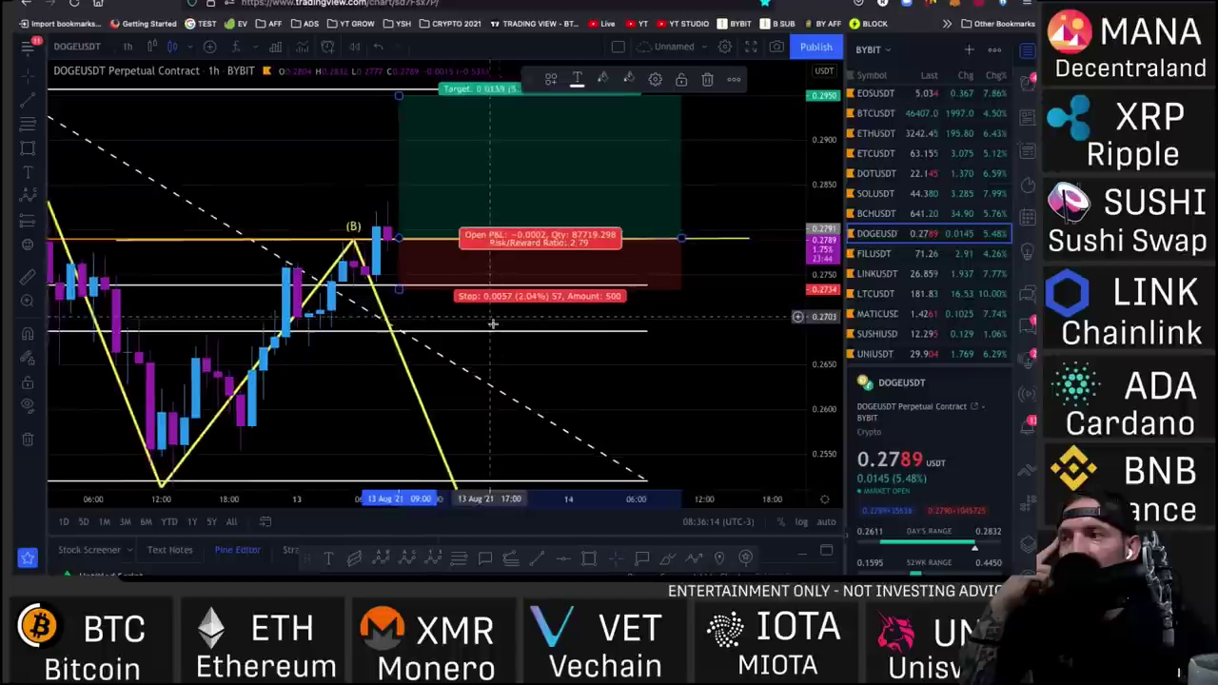
{"action": "left_click_drag", "start_coordinate": [390, 300], "coordinate": [387, 265]}
{"action": "scroll", "coordinate": [807, 359], "scroll_direction": "down", "scroll_amount": 3}
{"action": "left_click_drag", "start_coordinate": [815, 369], "coordinate": [815, 236]}
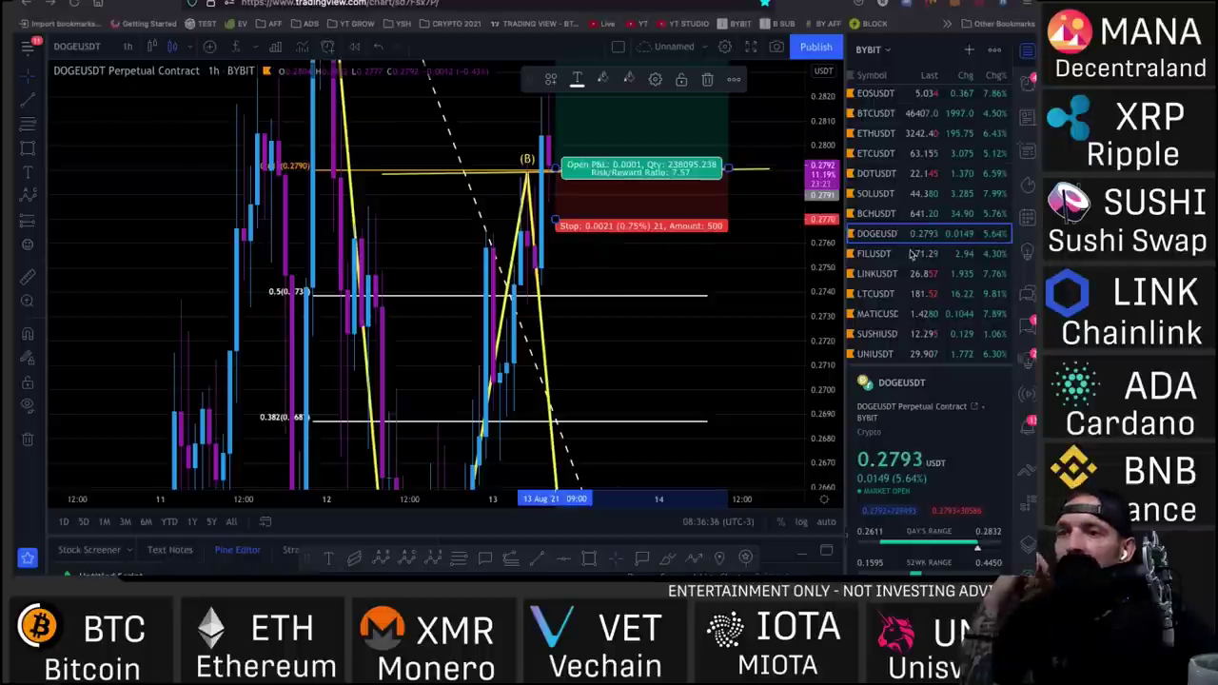
{"action": "left_click_drag", "start_coordinate": [821, 253], "coordinate": [824, 146]}
{"action": "left_click_drag", "start_coordinate": [610, 204], "coordinate": [638, 263]}
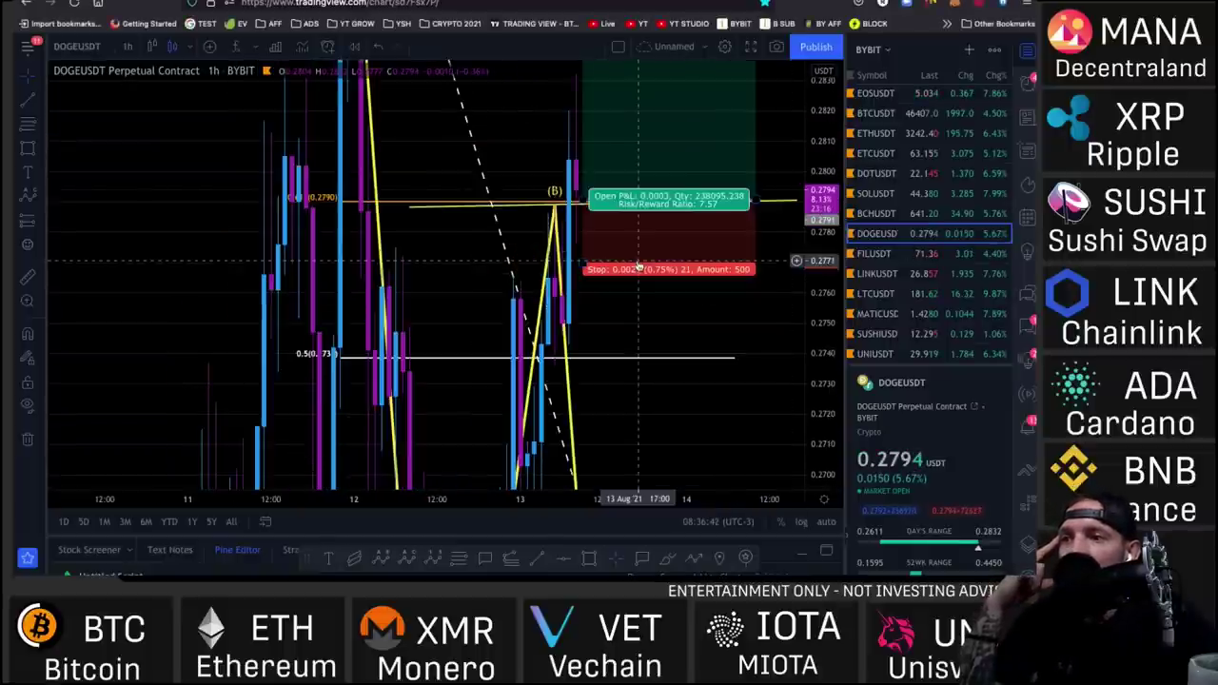
{"action": "left_click_drag", "start_coordinate": [581, 270], "coordinate": [581, 270]}
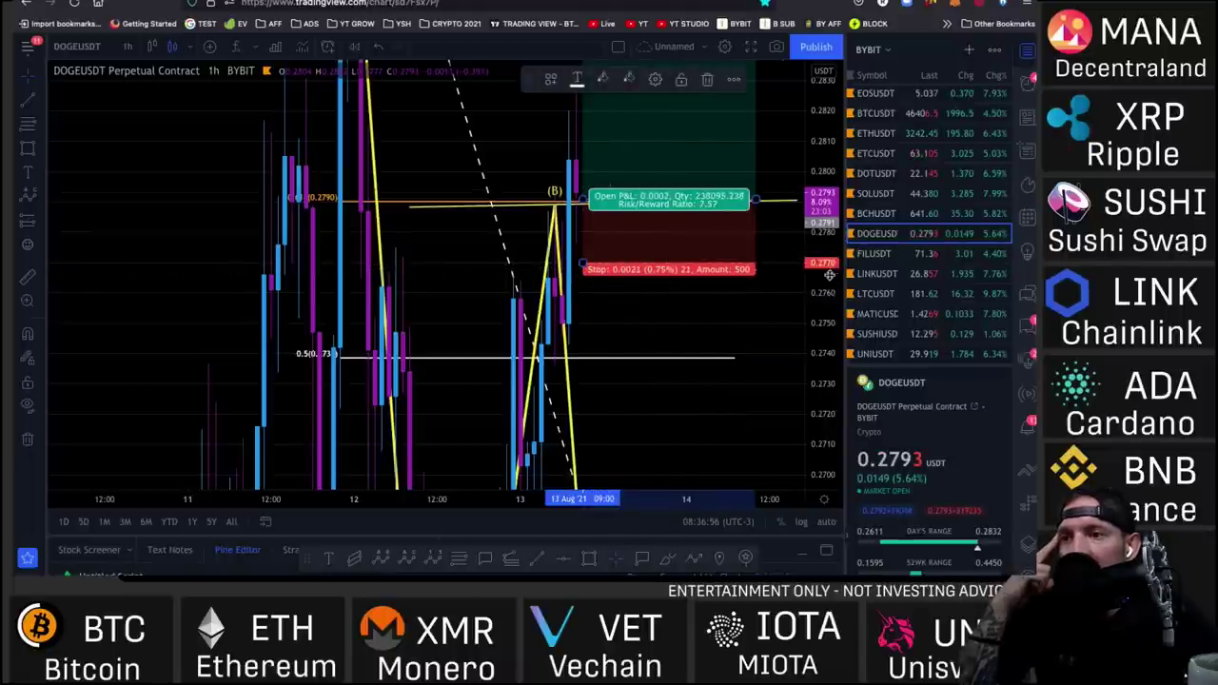
Switch to Bybit and add a stop loss at 0.2770 to the open DOGEUSDT long position
{"action": "key", "text": "super+Tab"}
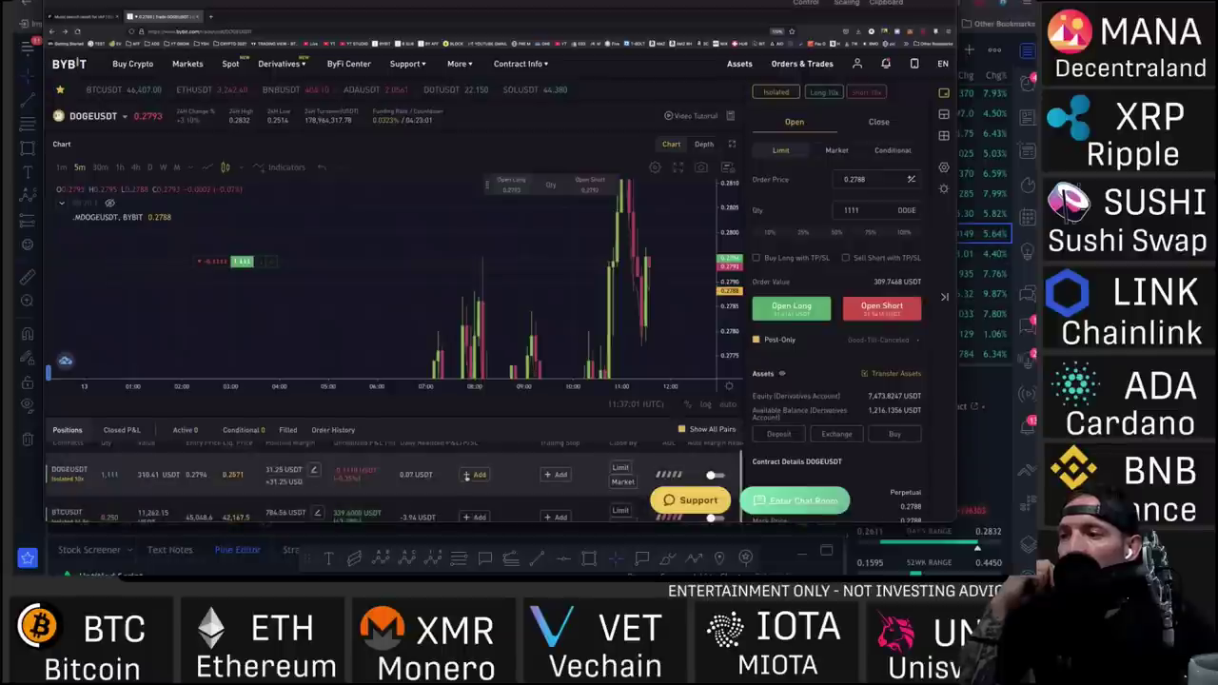
{"action": "left_click", "coordinate": [473, 474]}
{"action": "left_click", "coordinate": [456, 324]}
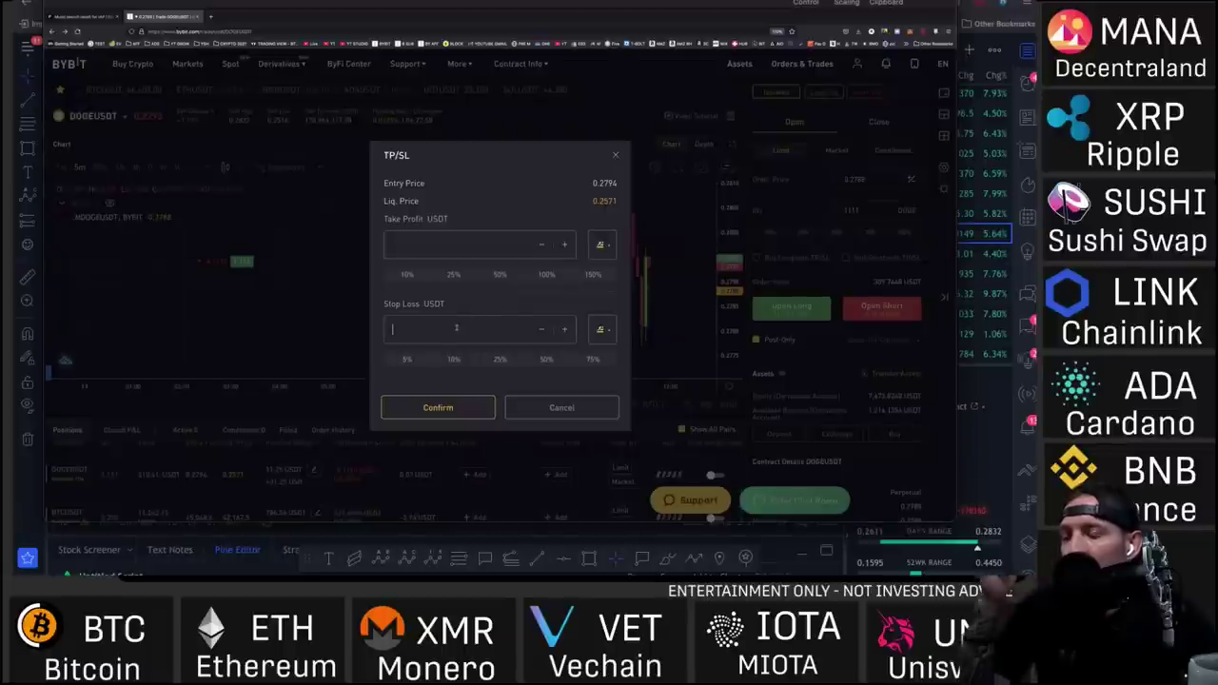
{"action": "type", "text": ".2770"}
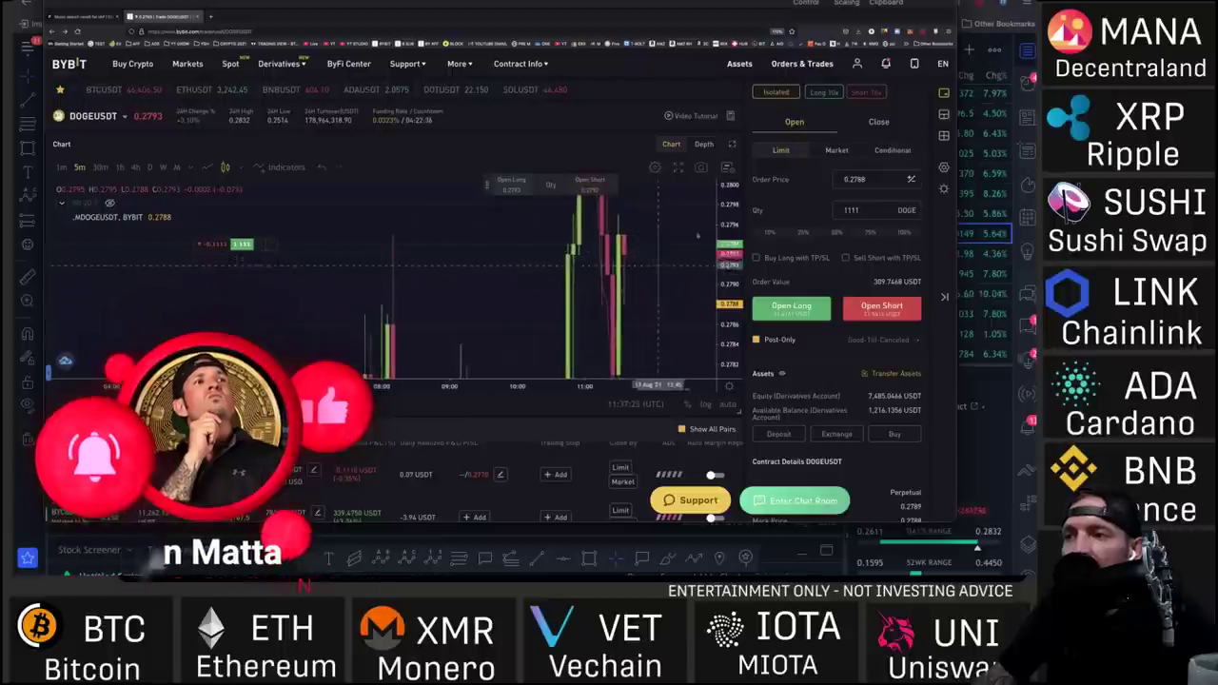
{"action": "left_click_drag", "start_coordinate": [718, 226], "coordinate": [717, 324]}
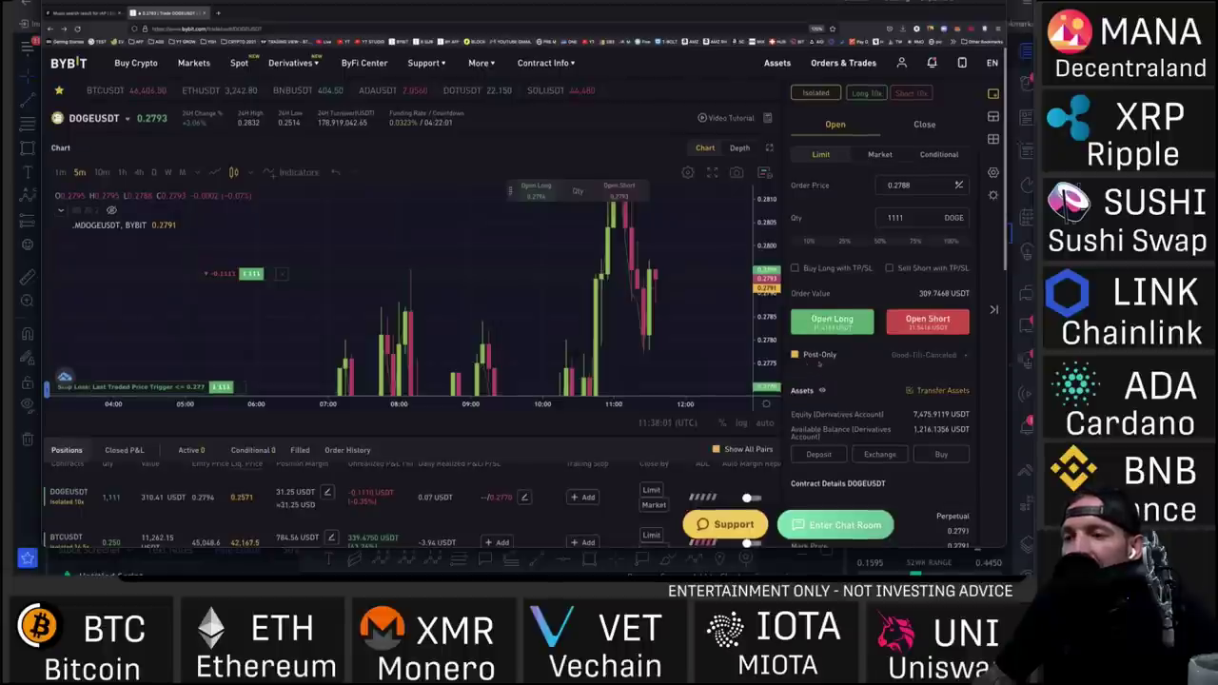
Add to the DOGEUSDT long with a market order for 4111 DOGE
{"action": "mouse_move", "coordinate": [833, 358]}
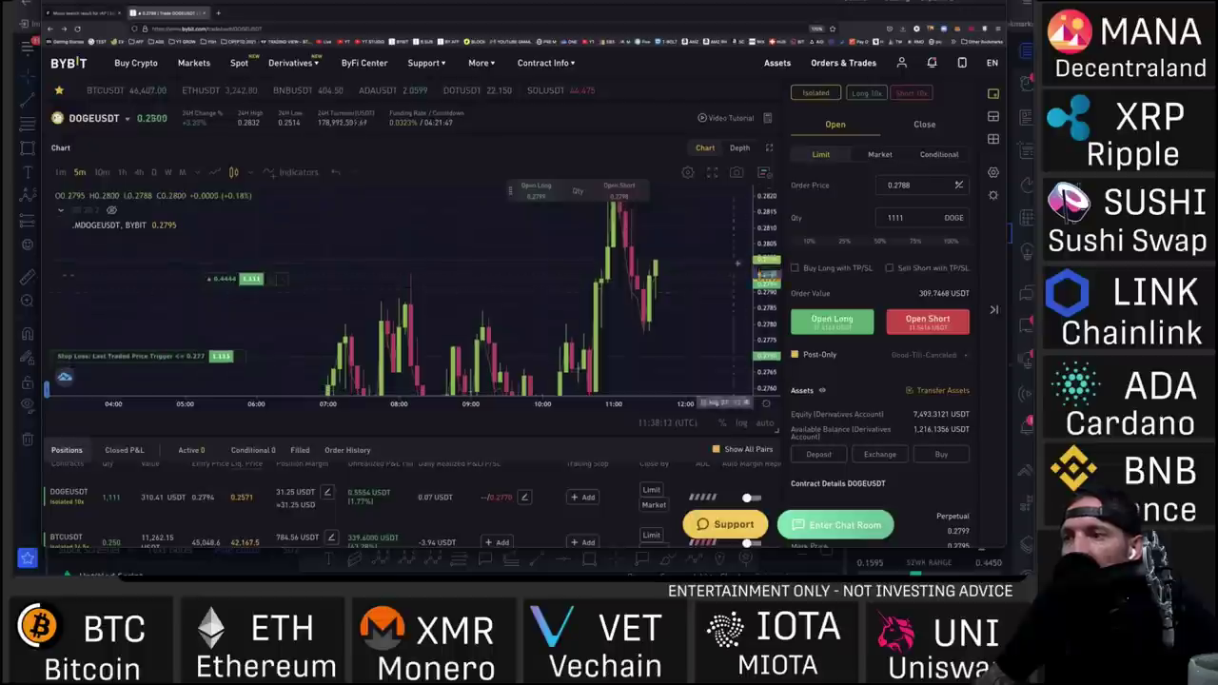
{"action": "left_click", "coordinate": [879, 155]}
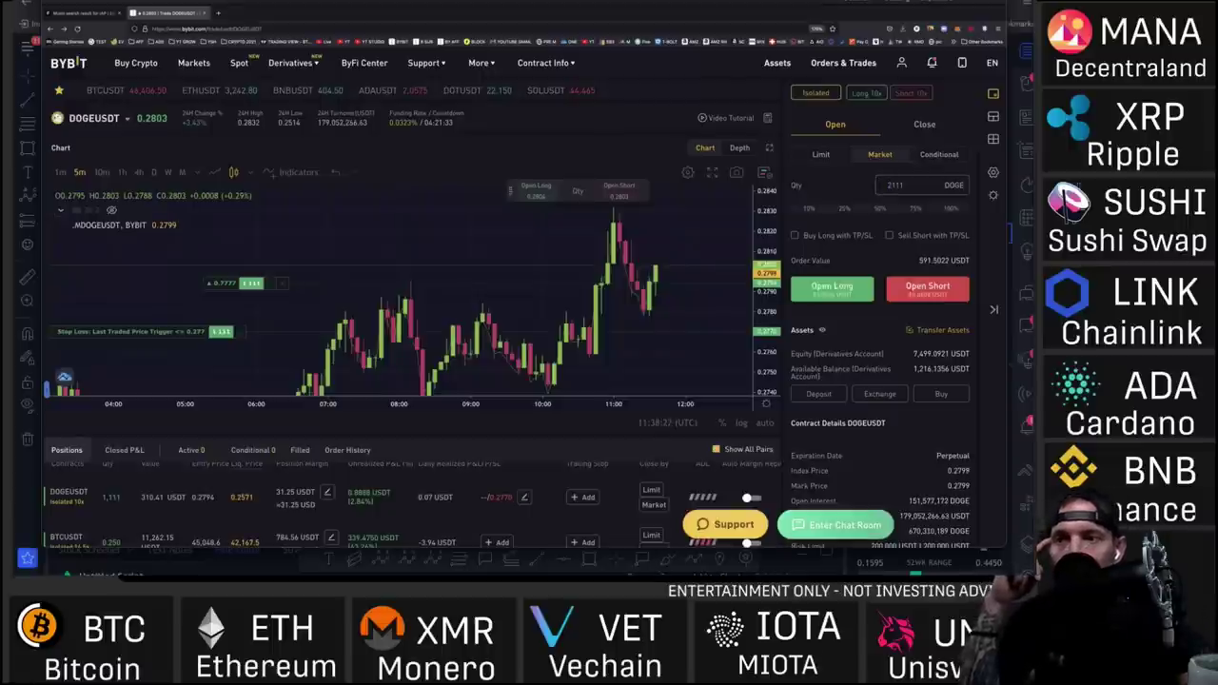
{"action": "key", "text": "BackSpace"}
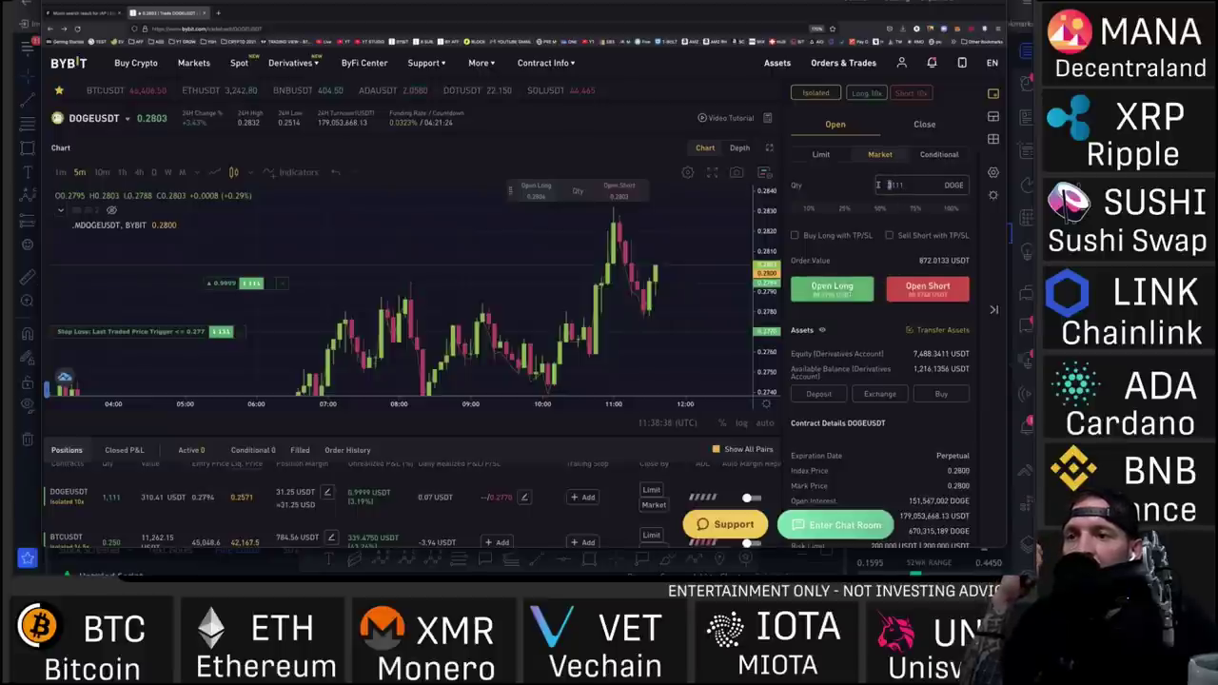
{"action": "key", "text": "Delete"}
{"action": "type", "text": "4"}
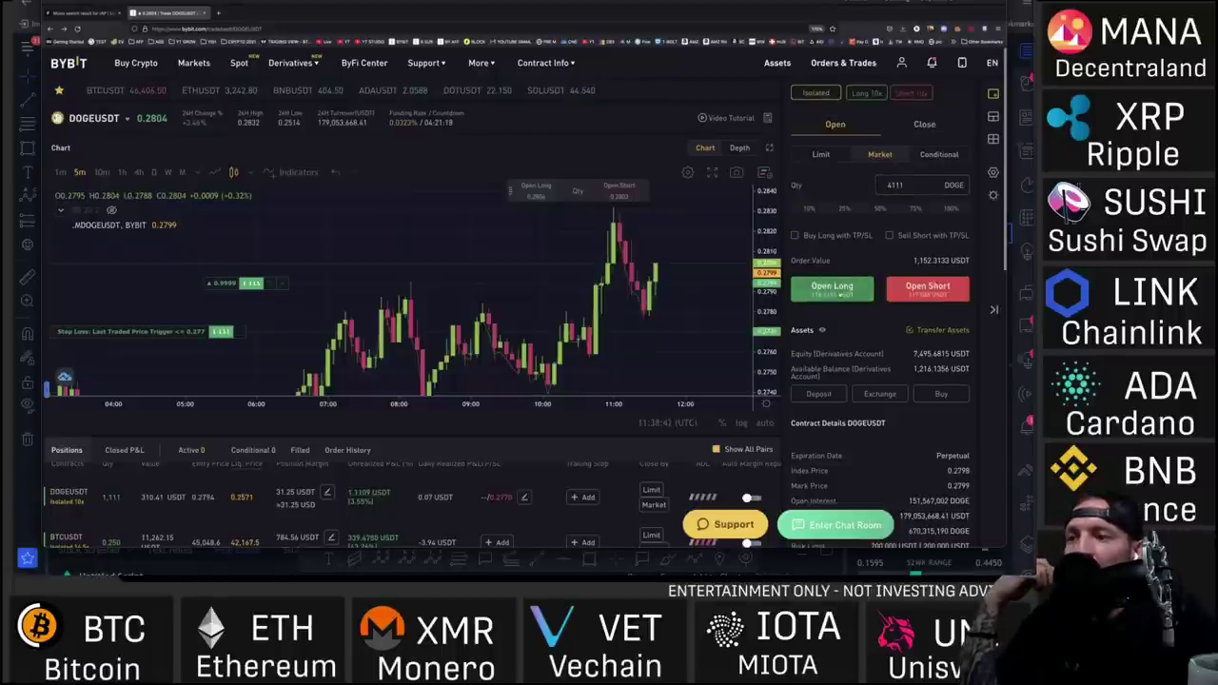
{"action": "left_click", "coordinate": [837, 295]}
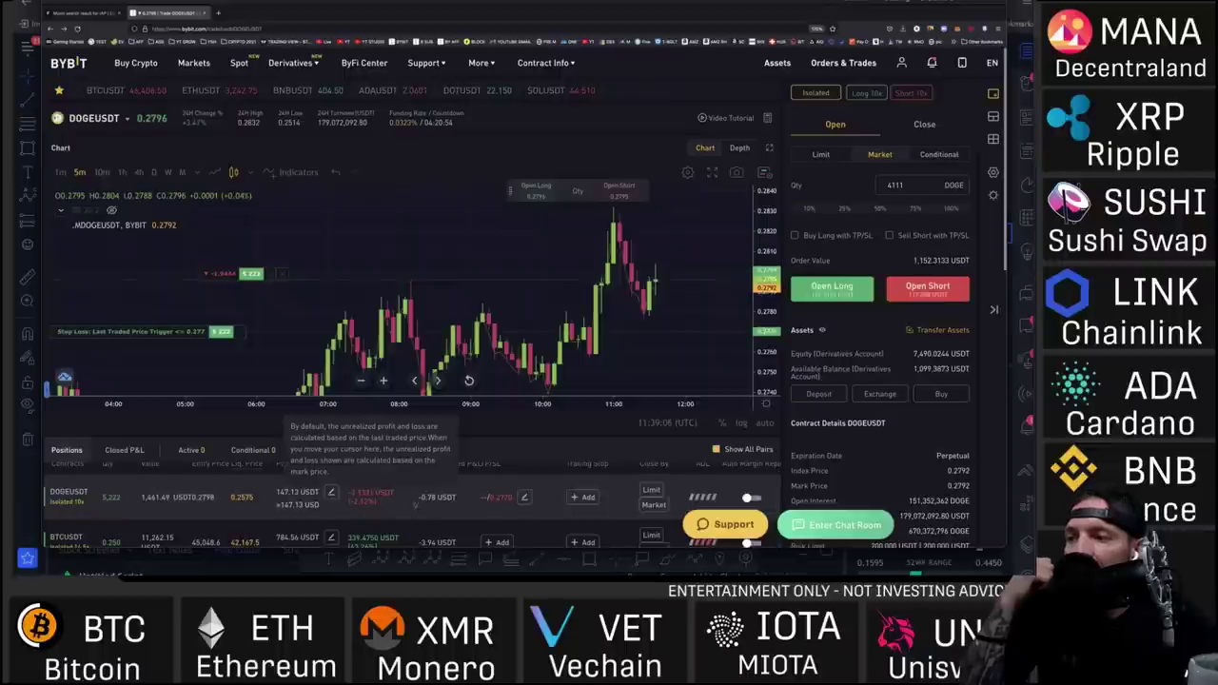
Check the expected loss in the DOGEUSDT position's TP/SL settings, and move its stop loss to 0.2774 on the chart
{"action": "left_click", "coordinate": [523, 498]}
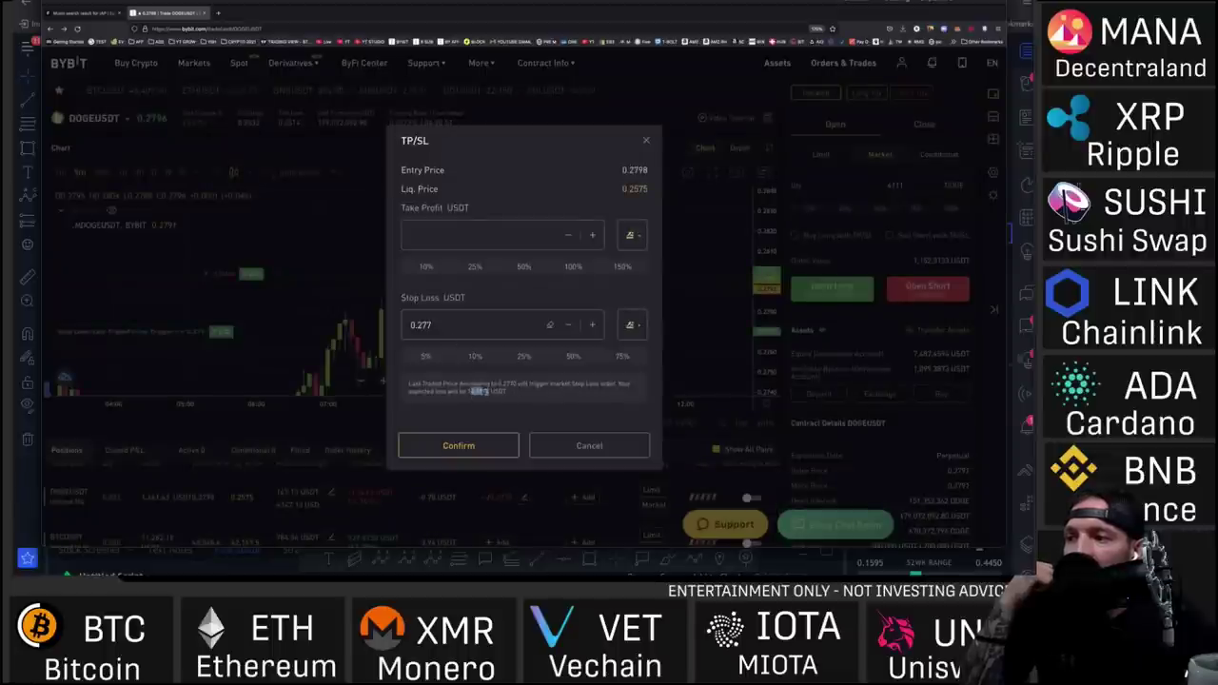
{"action": "left_click", "coordinate": [544, 446]}
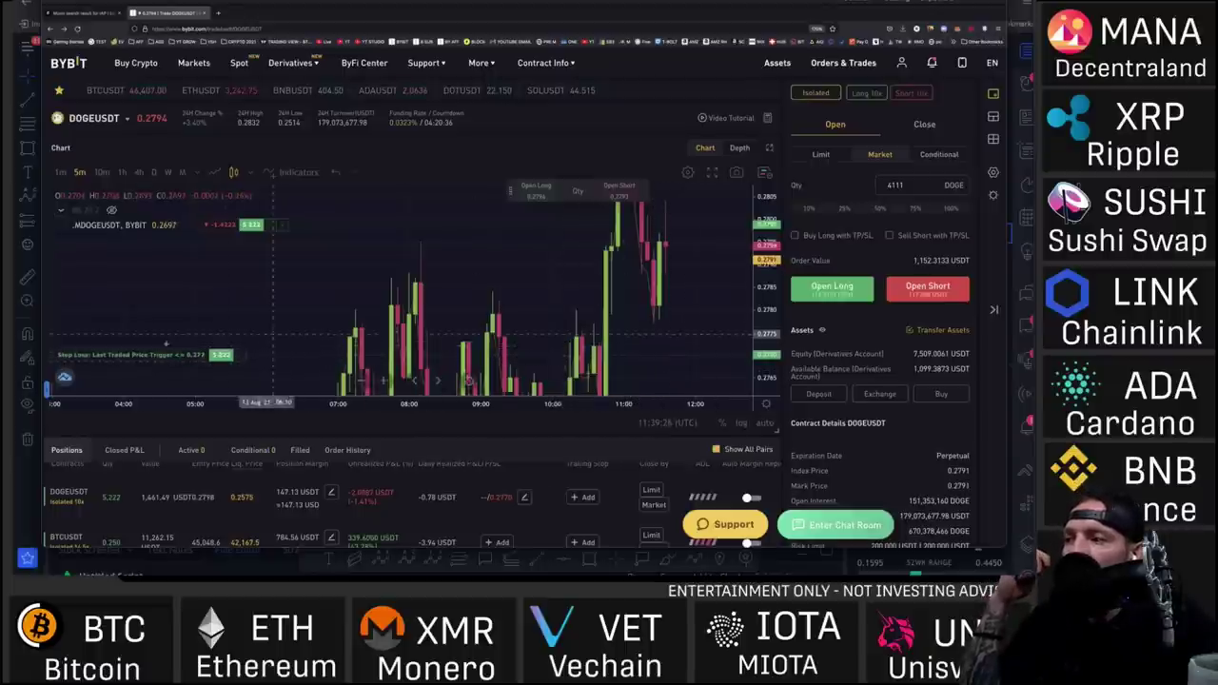
{"action": "left_click_drag", "start_coordinate": [132, 358], "coordinate": [133, 337]}
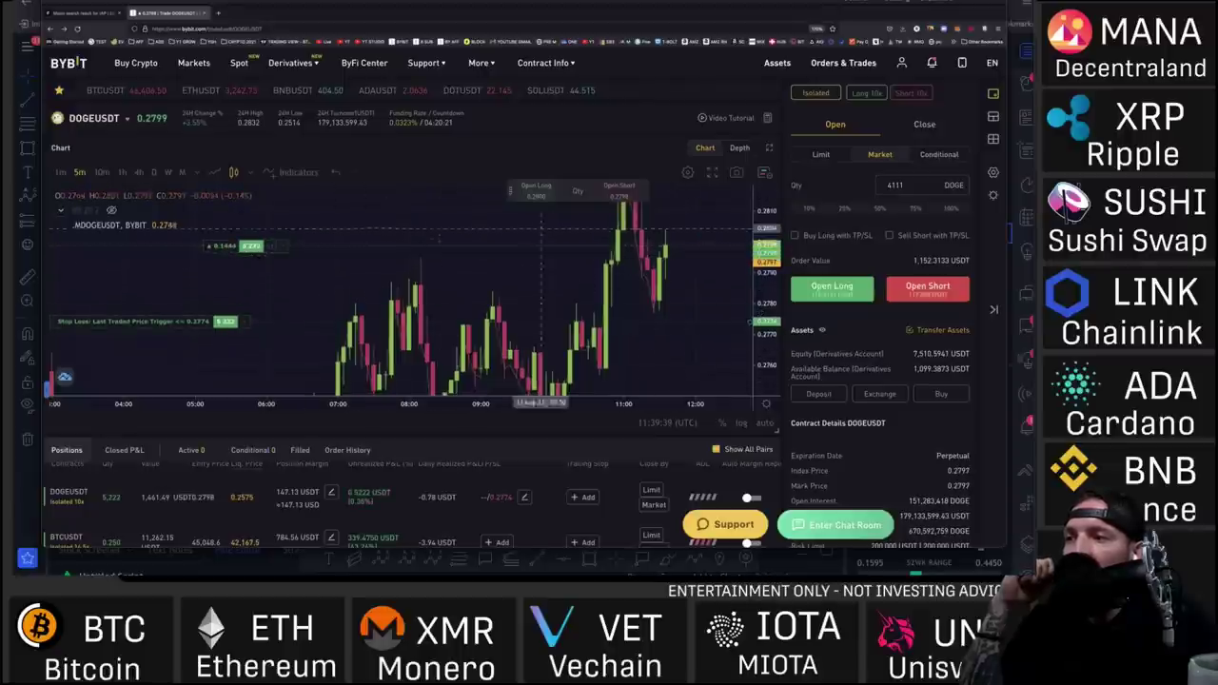
Examine the DOGEUSDT long's price action and unrealized profit on Bybit, and switch to TradingView to review the trade setup
{"action": "scroll", "coordinate": [251, 511], "scroll_direction": "up", "scroll_amount": 1}
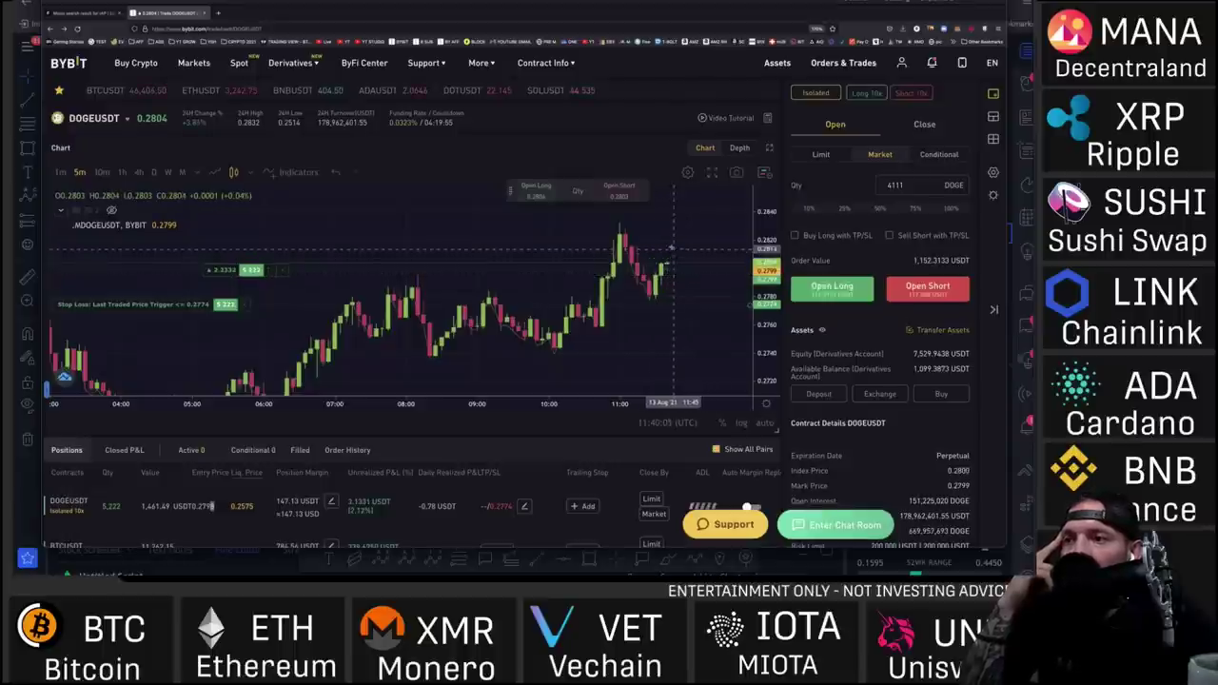
{"action": "left_click_drag", "start_coordinate": [767, 306], "coordinate": [767, 208]}
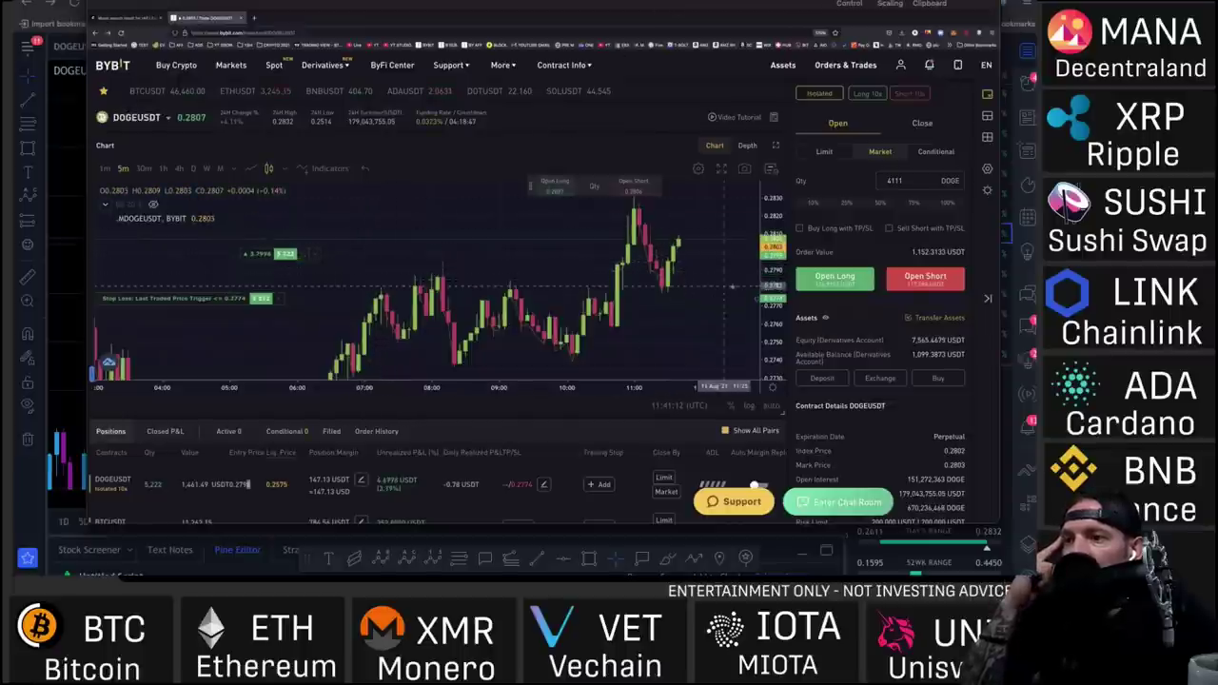
{"action": "left_click_drag", "start_coordinate": [771, 288], "coordinate": [771, 239]}
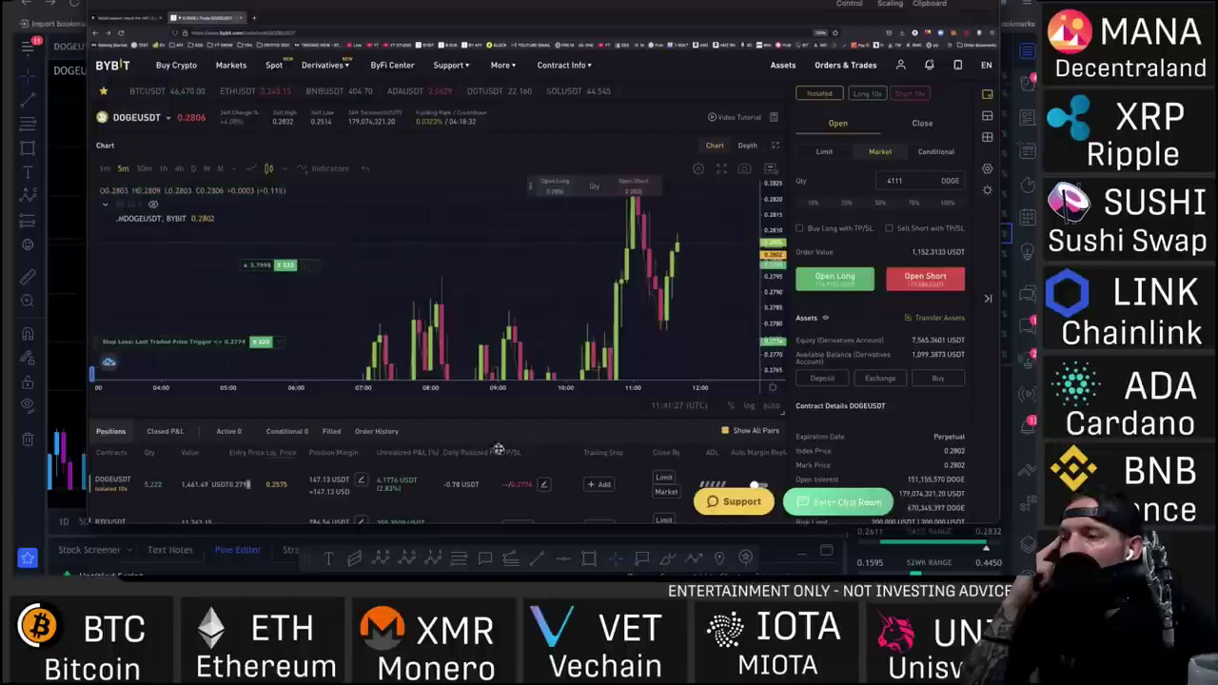
{"action": "mouse_move", "coordinate": [397, 481]}
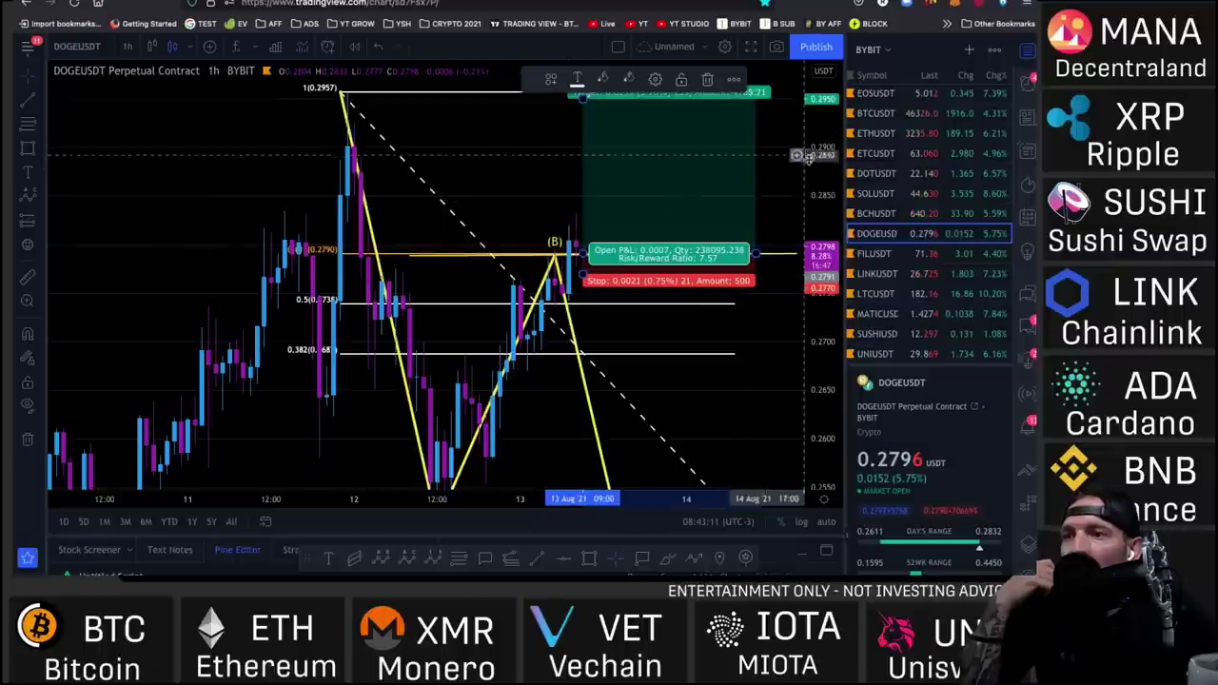
{"action": "left_click_drag", "start_coordinate": [807, 158], "coordinate": [809, 318]}
{"action": "left_click_drag", "start_coordinate": [539, 209], "coordinate": [450, 207]}
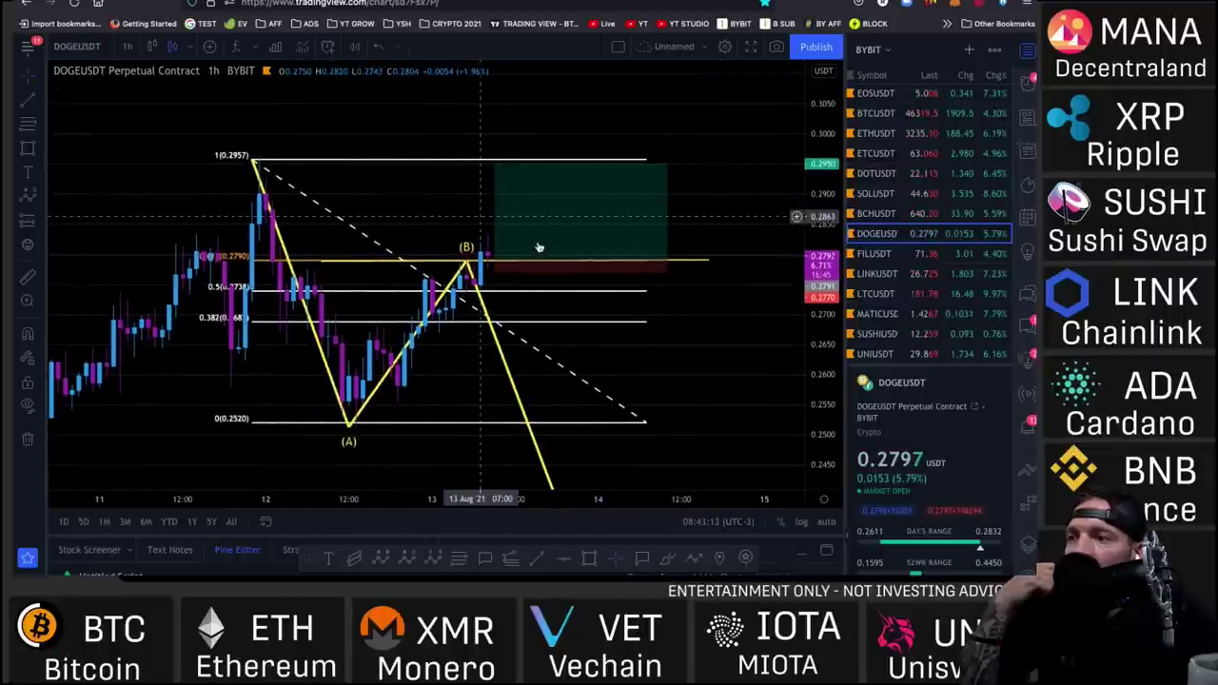